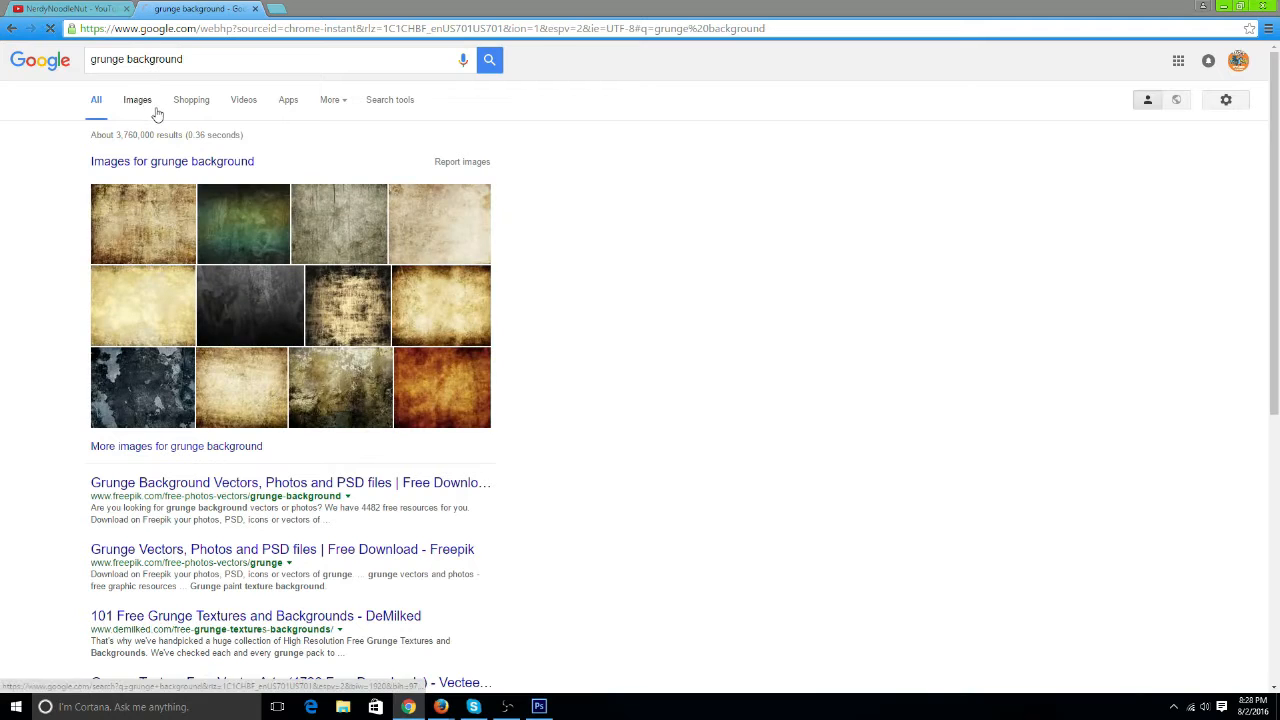
# Show the image results for "grunge background" and look at the YouTube channel's profile picture and banner.
pyautogui.click(150, 104)
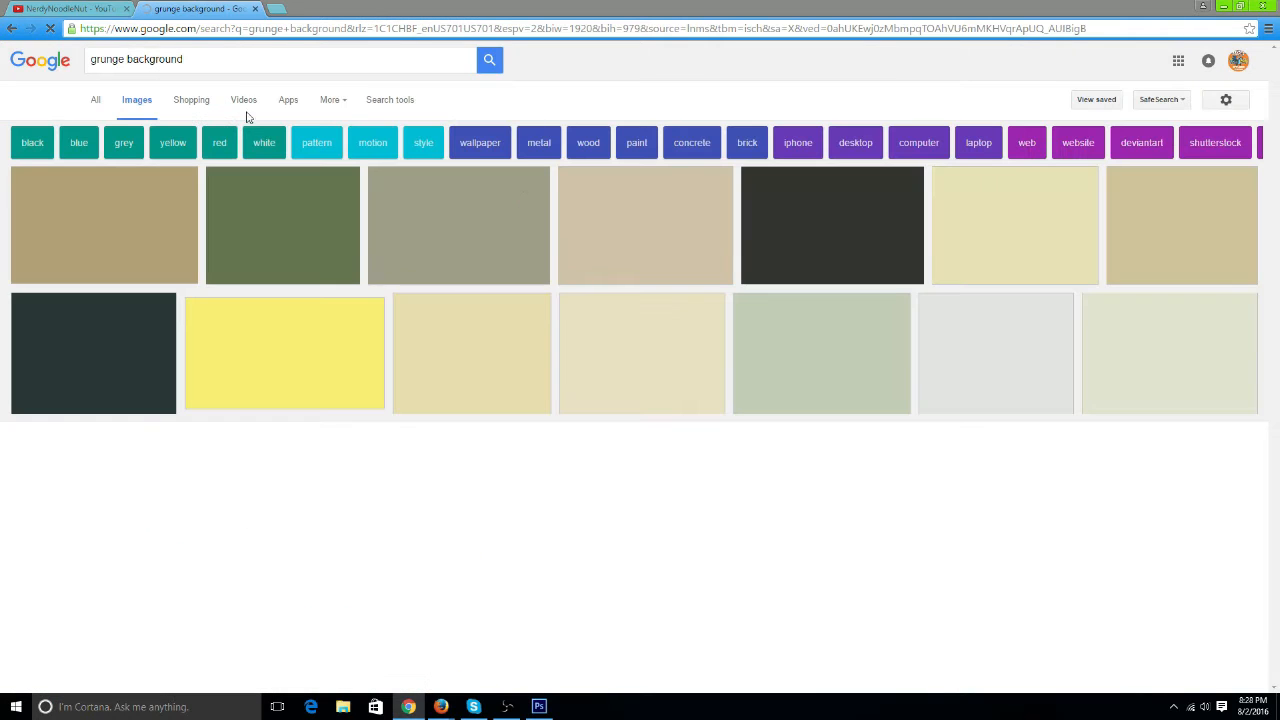
pyautogui.click(50, 7)
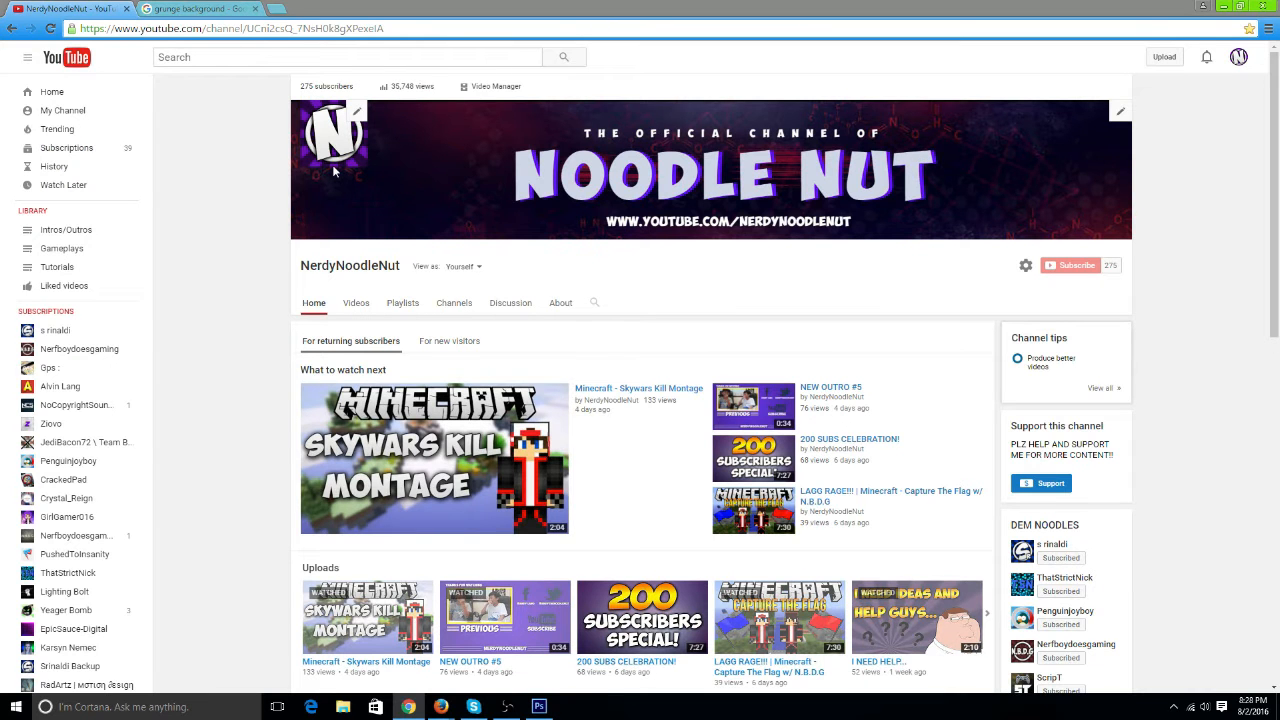
pyautogui.click(160, 8)
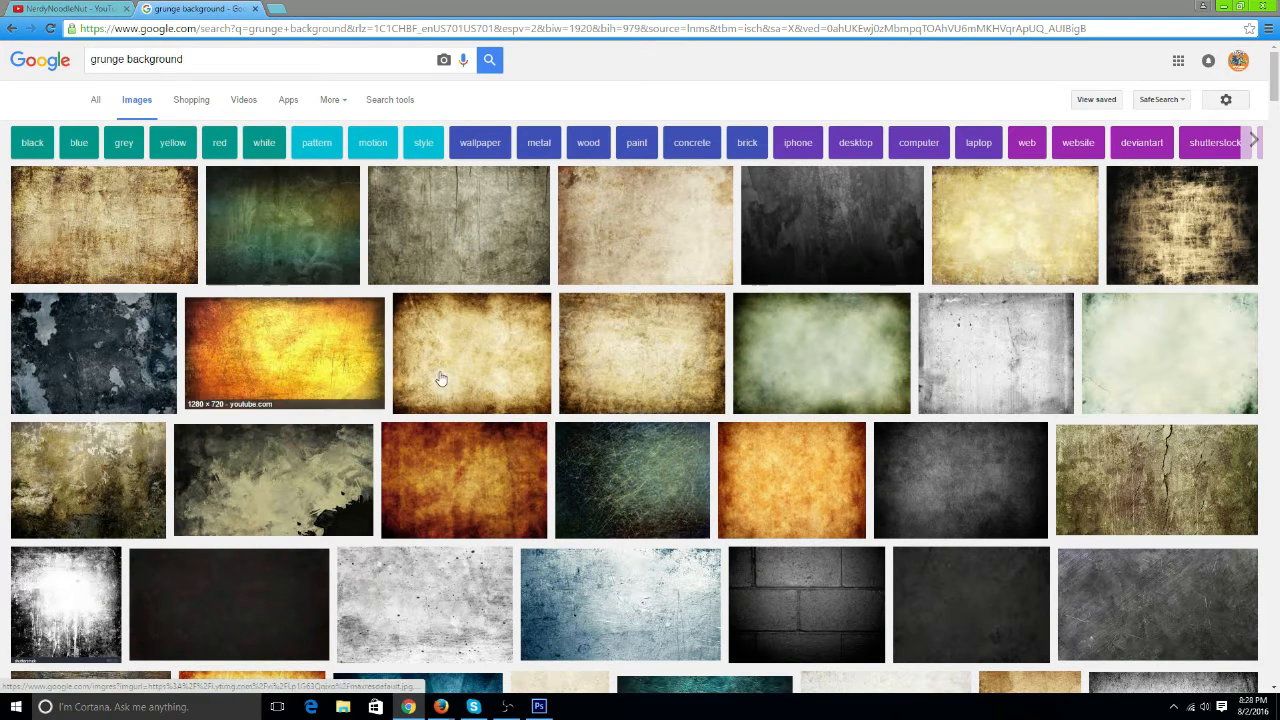
# Preview the grey-green streaked grunge texture from Freepik and view the options for saving it.
pyautogui.click(423, 220)
pyautogui.rightClick(458, 538)
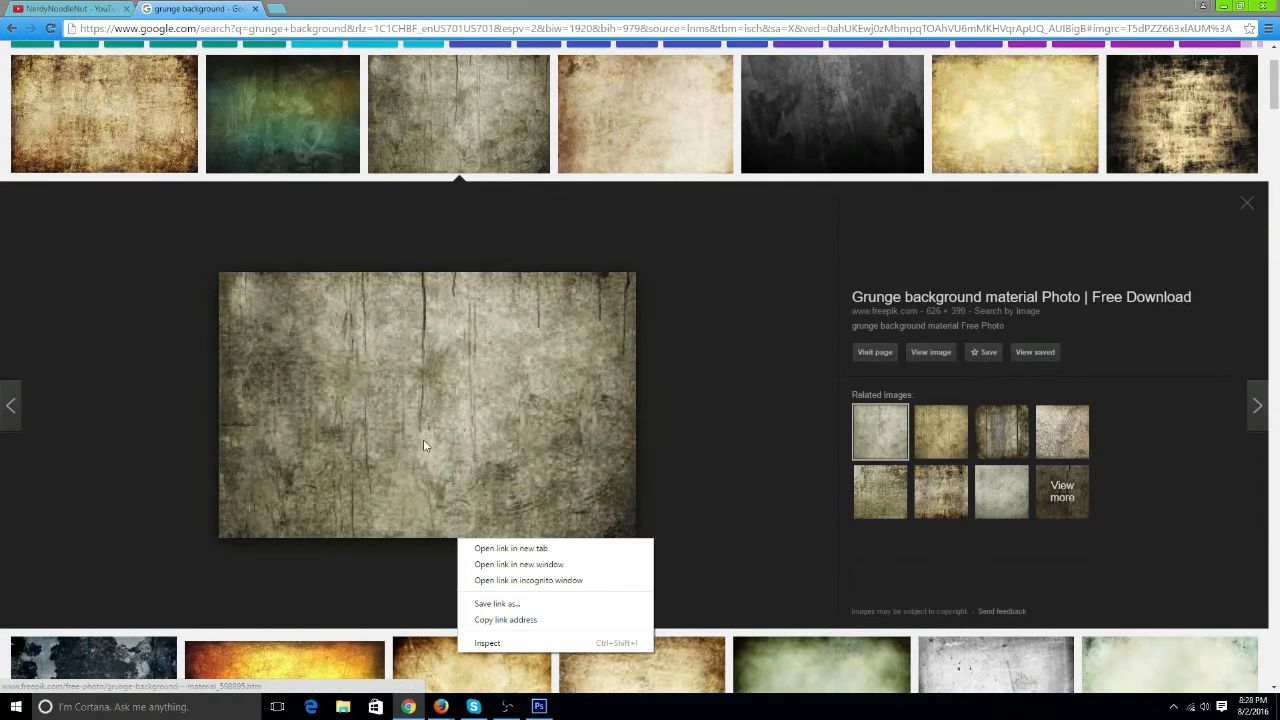
pyautogui.rightClick(440, 419)
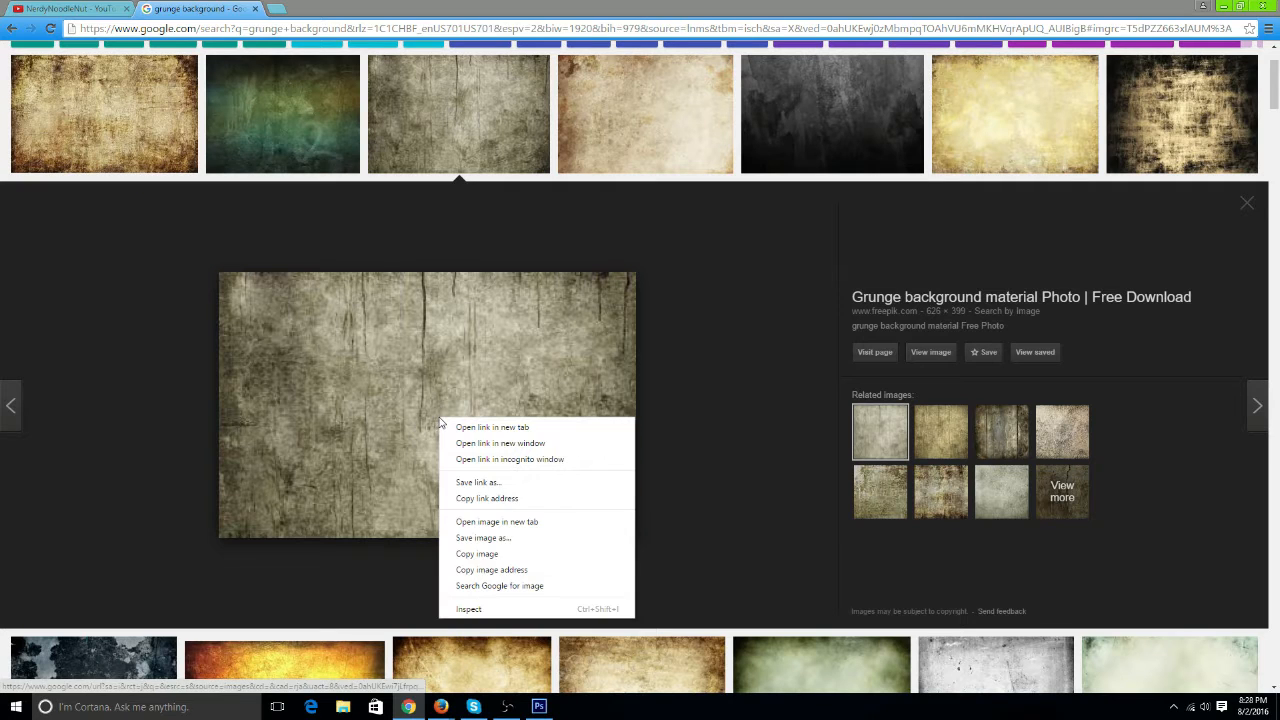
pyautogui.click(699, 408)
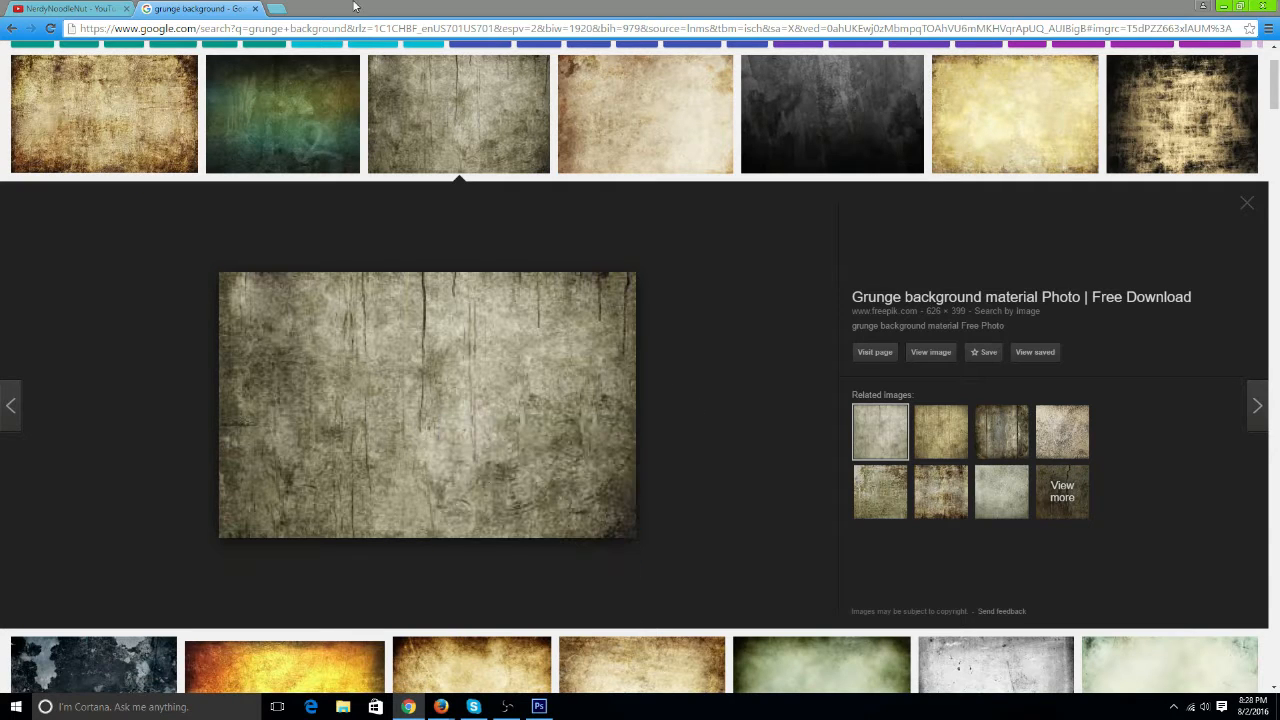
# Switch to Photoshop and create a 500 × 500 pixel RGB document at 72 pixels/inch with transparent background contents.
pyautogui.click(1222, 6)
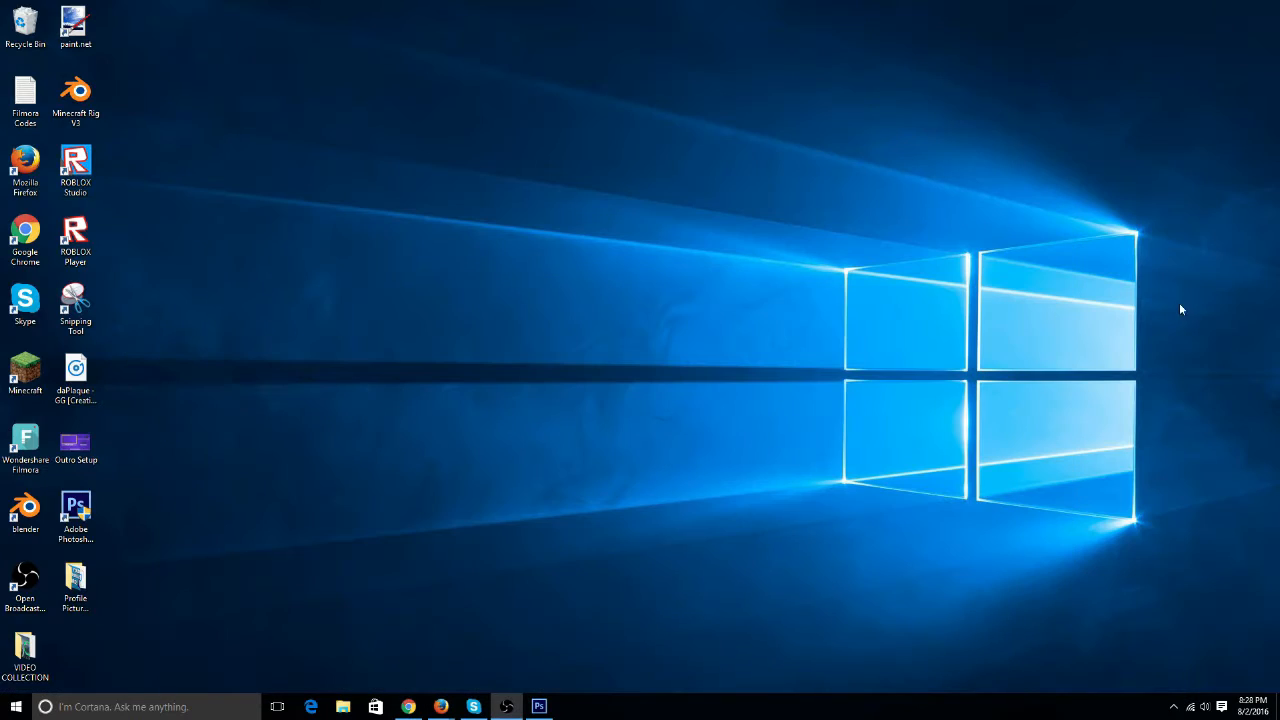
pyautogui.click(539, 706)
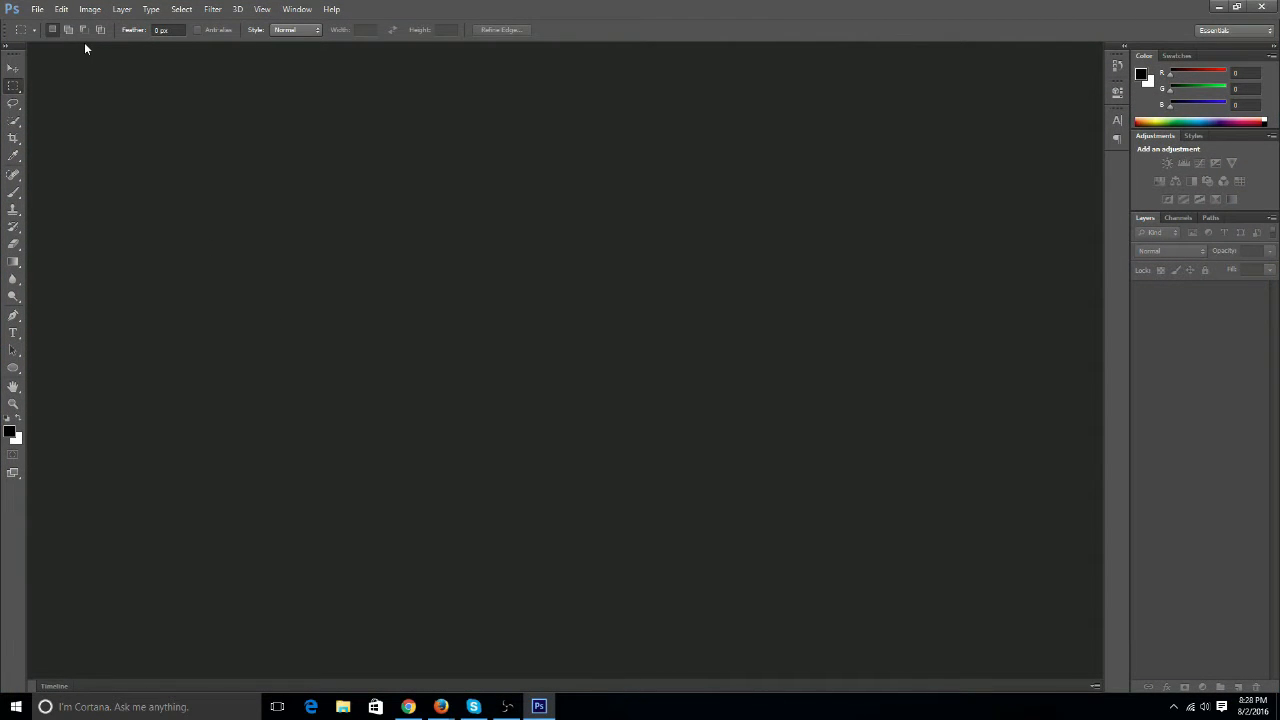
pyautogui.click(33, 10)
pyautogui.click(50, 23)
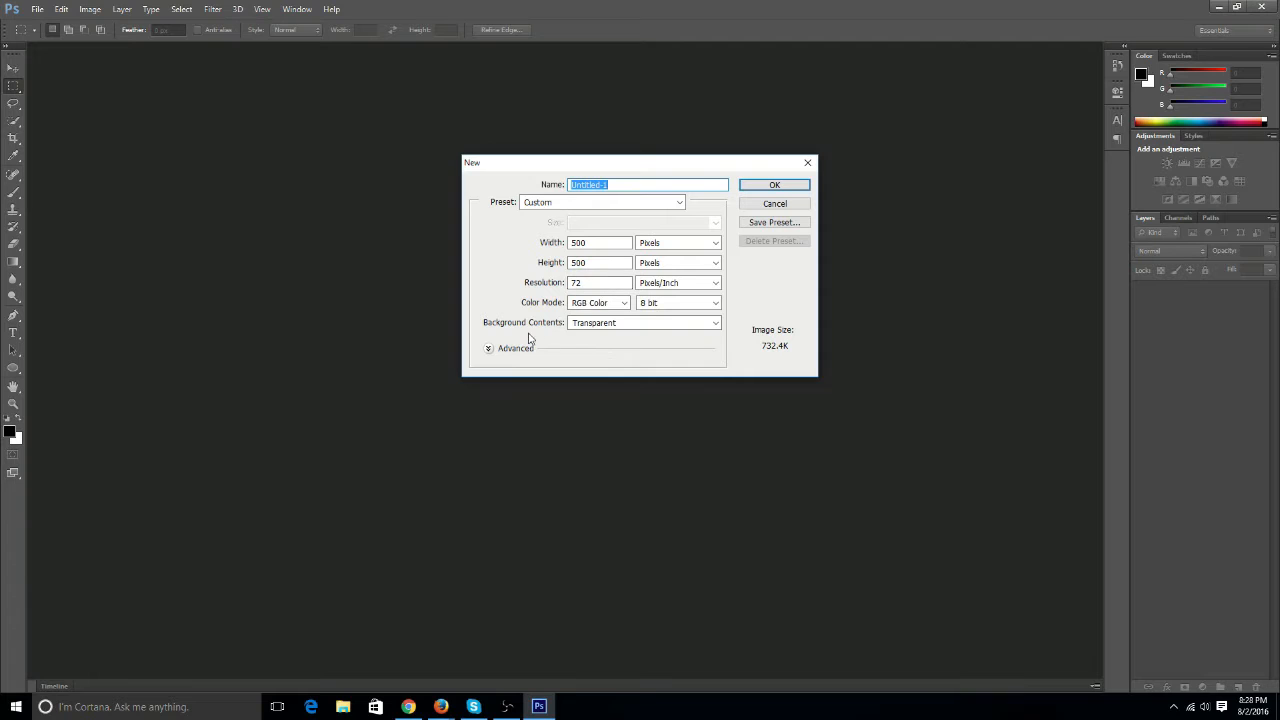
pyautogui.click(784, 189)
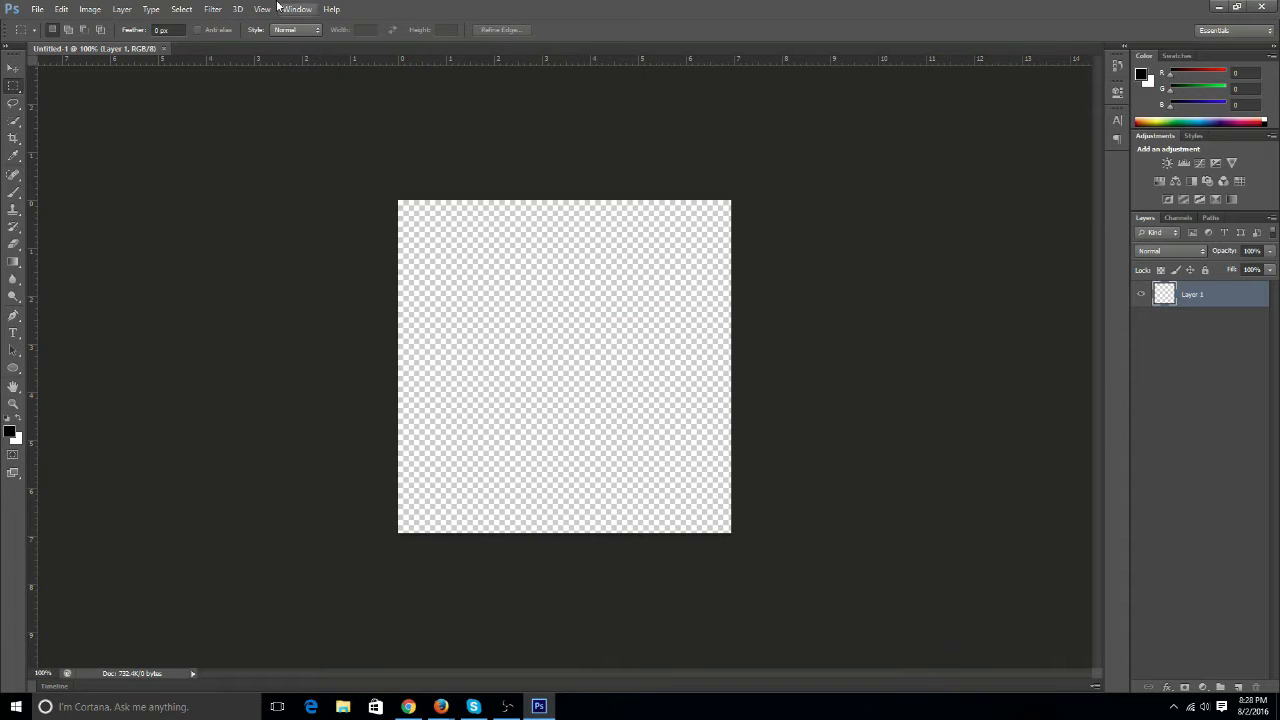
# Place the radial-background picture in the document and enlarge it to cover the whole canvas.
pyautogui.click(37, 9)
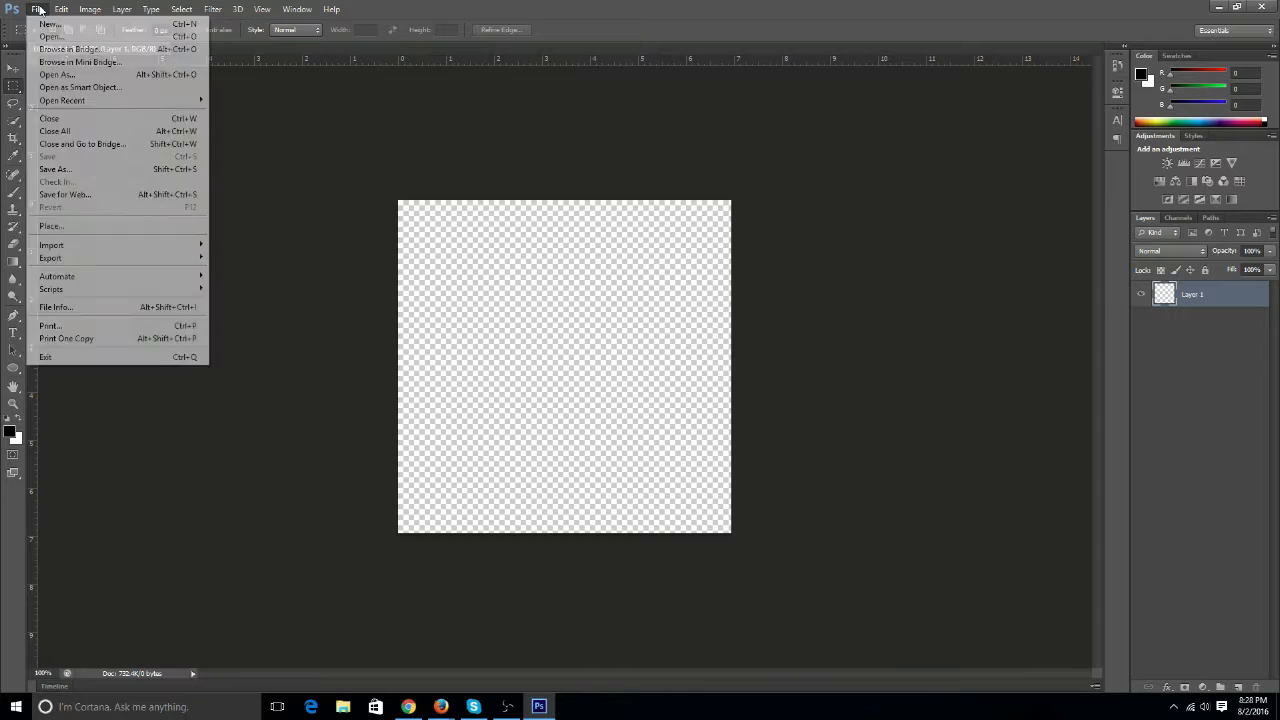
pyautogui.click(82, 228)
pyautogui.scroll(-5, 627, 437)
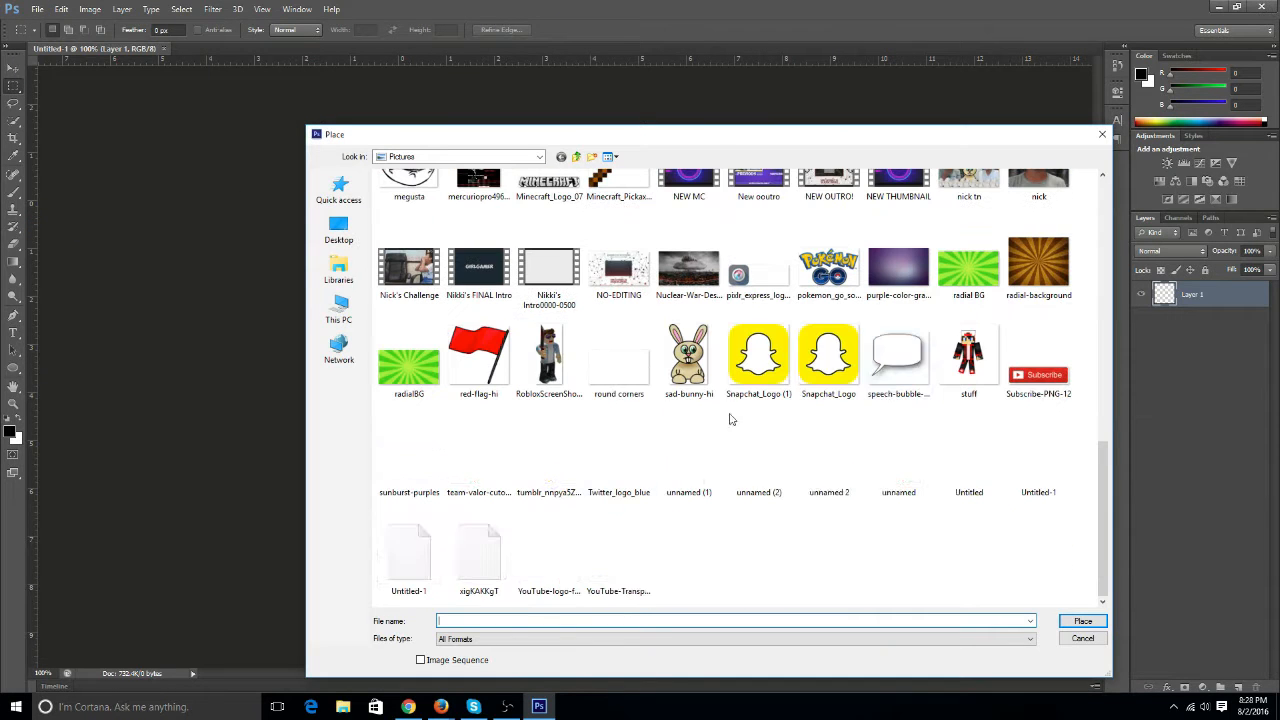
pyautogui.doubleClick(1042, 268)
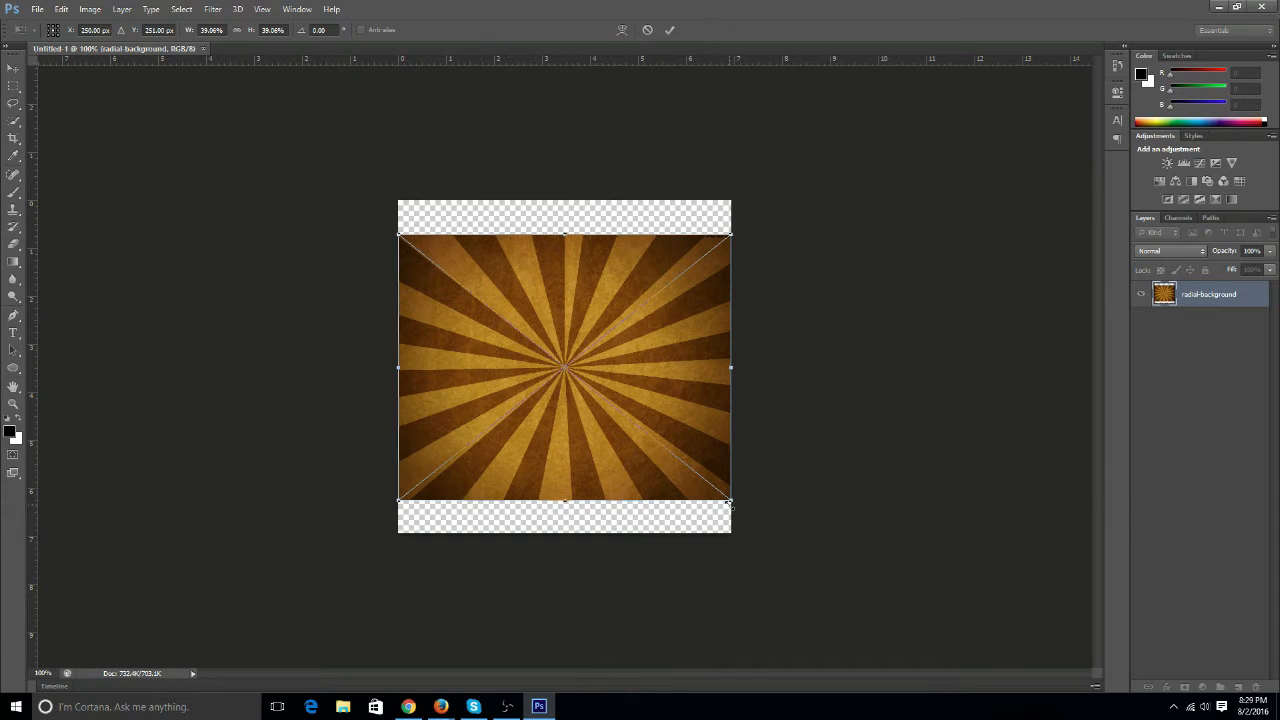
pyautogui.moveTo(729, 503); pyautogui.dragTo(1094, 586)
pyautogui.moveTo(958, 587); pyautogui.dragTo(756, 487)
pyautogui.click(668, 30)
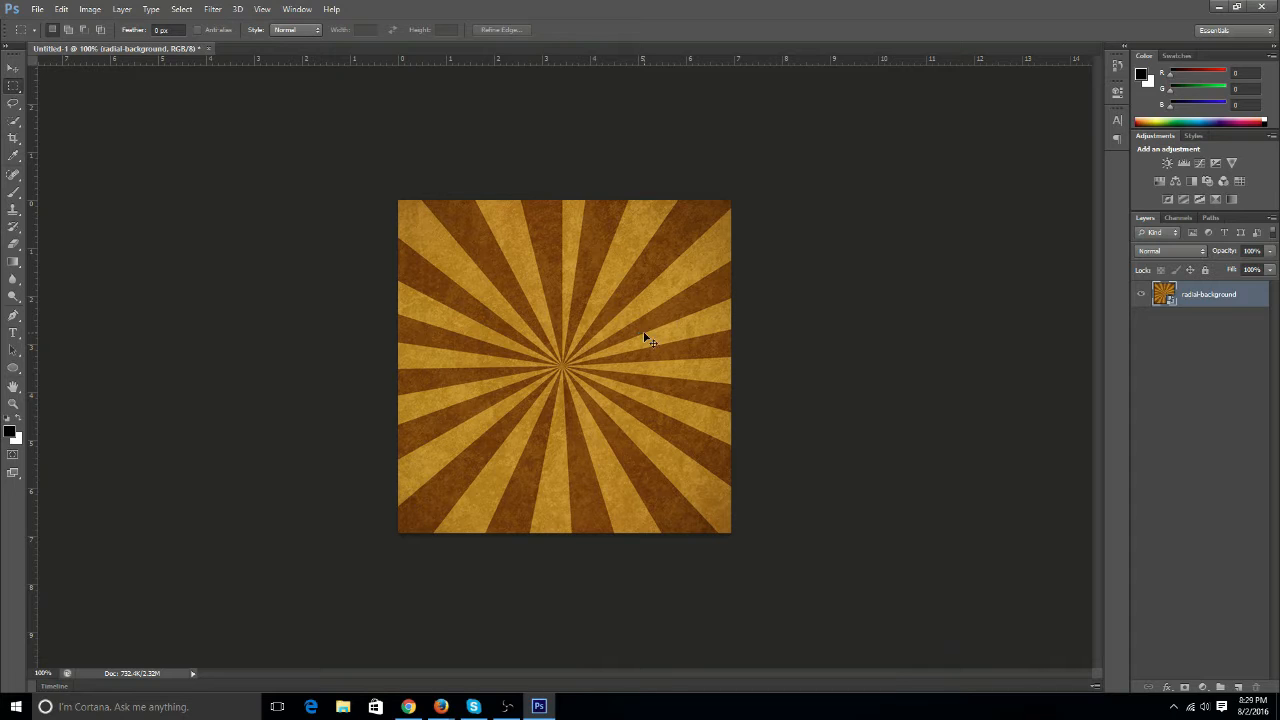
# Align the radial-background layer to the canvas by vertical and horizontal centers, and clear the selection.
pyautogui.hotkey('ctrl', 'a')
pyautogui.click(127, 12)
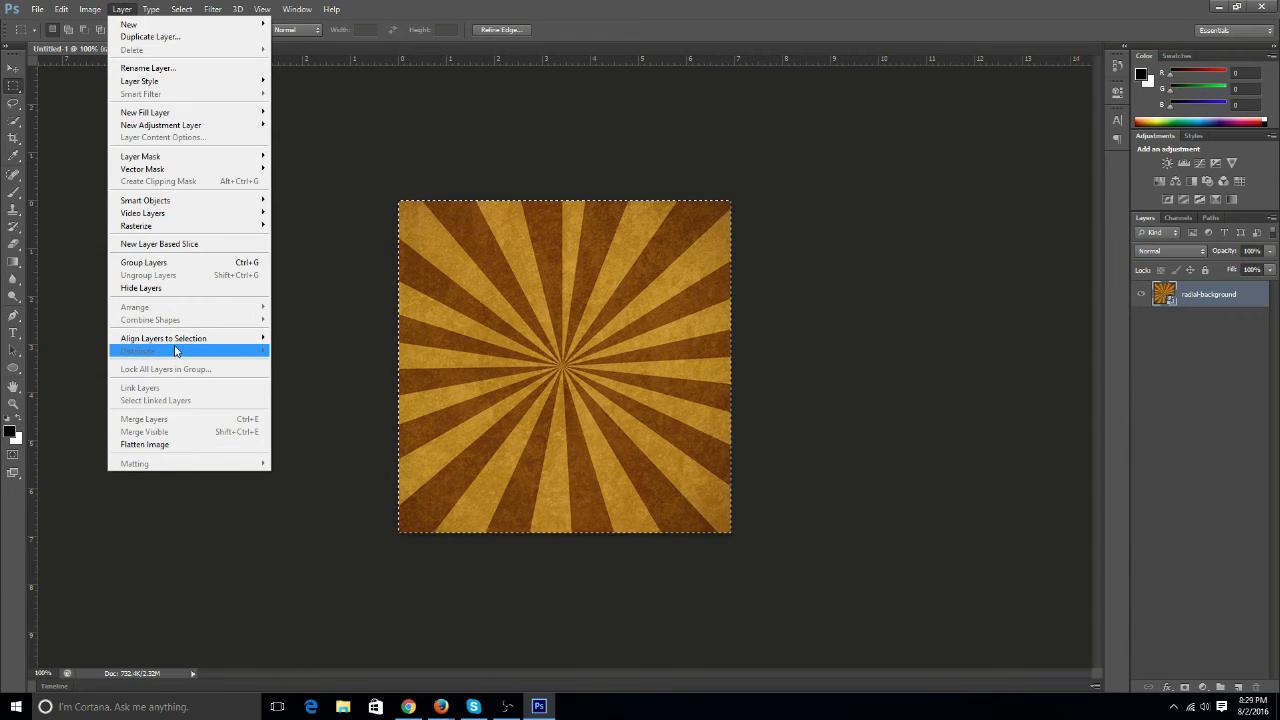
pyautogui.moveTo(180, 338)
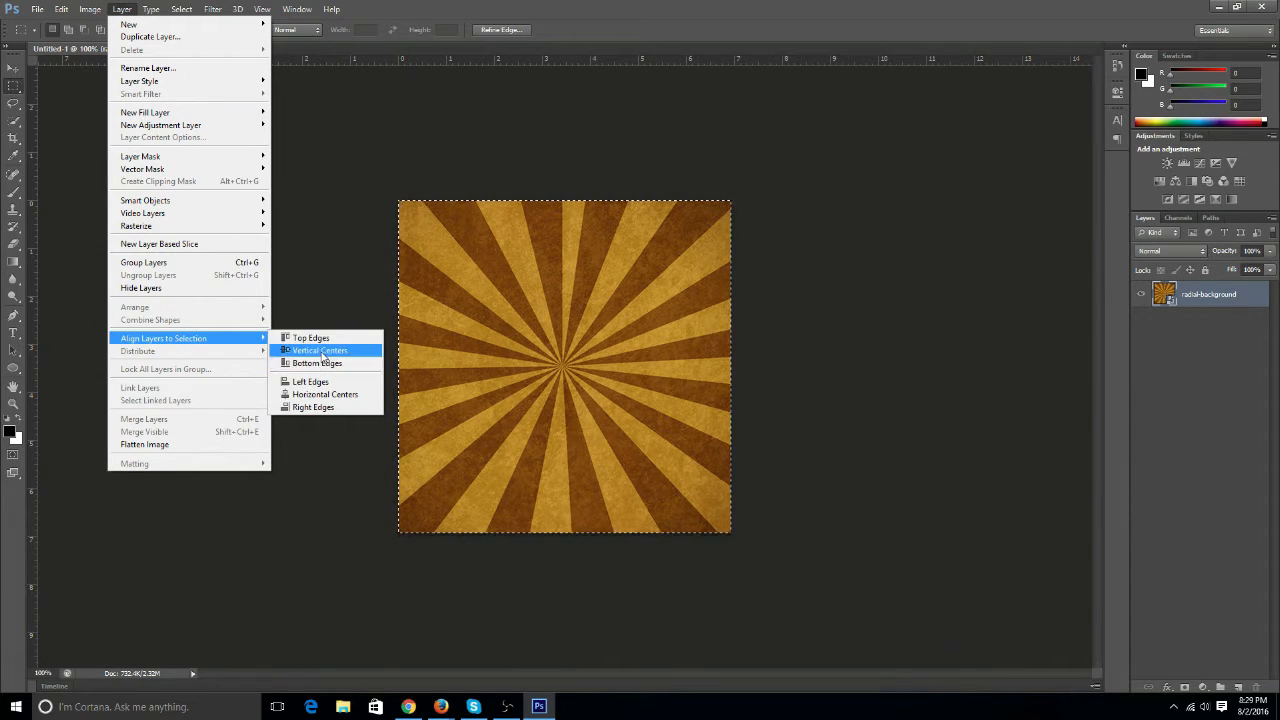
pyautogui.click(322, 357)
pyautogui.click(122, 9)
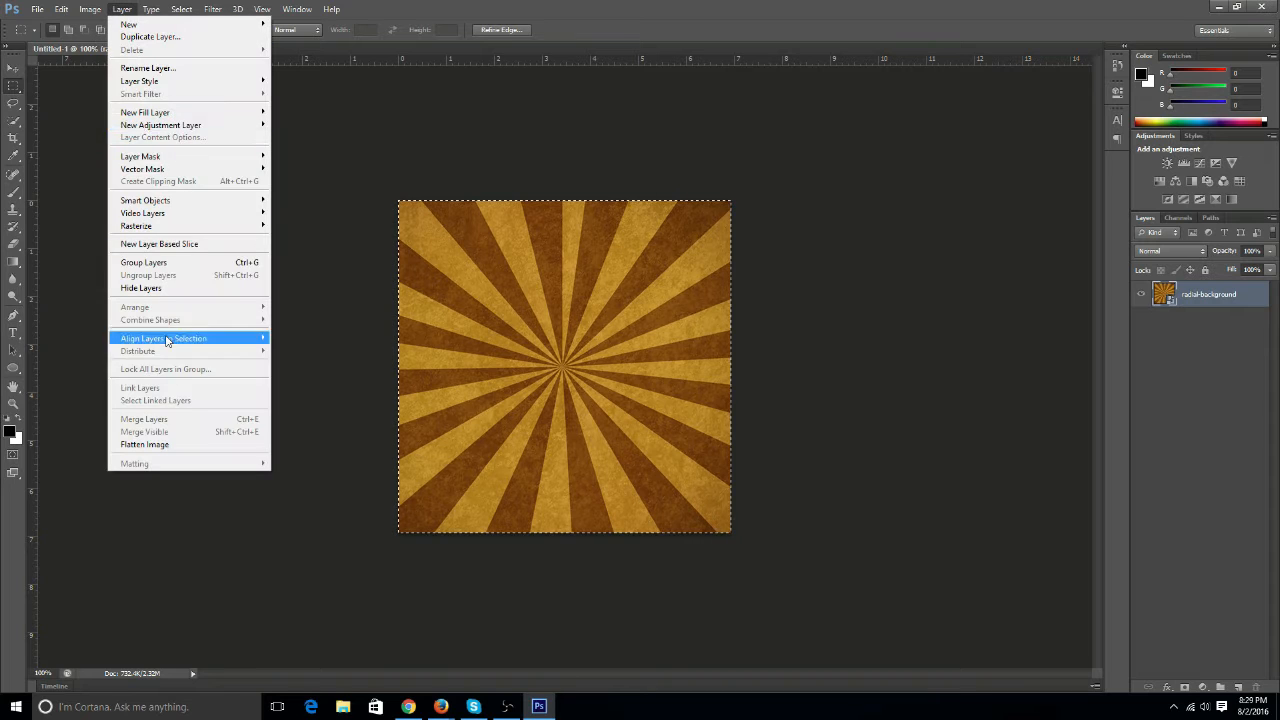
pyautogui.moveTo(172, 341)
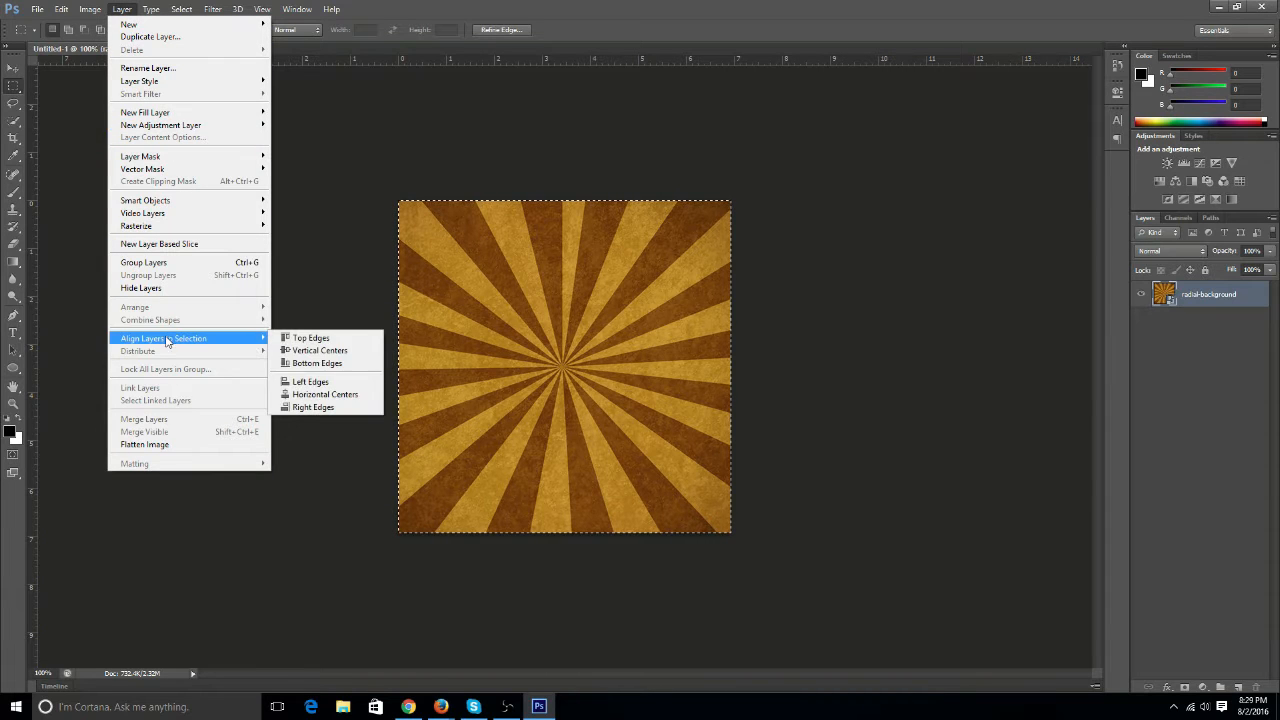
pyautogui.click(340, 395)
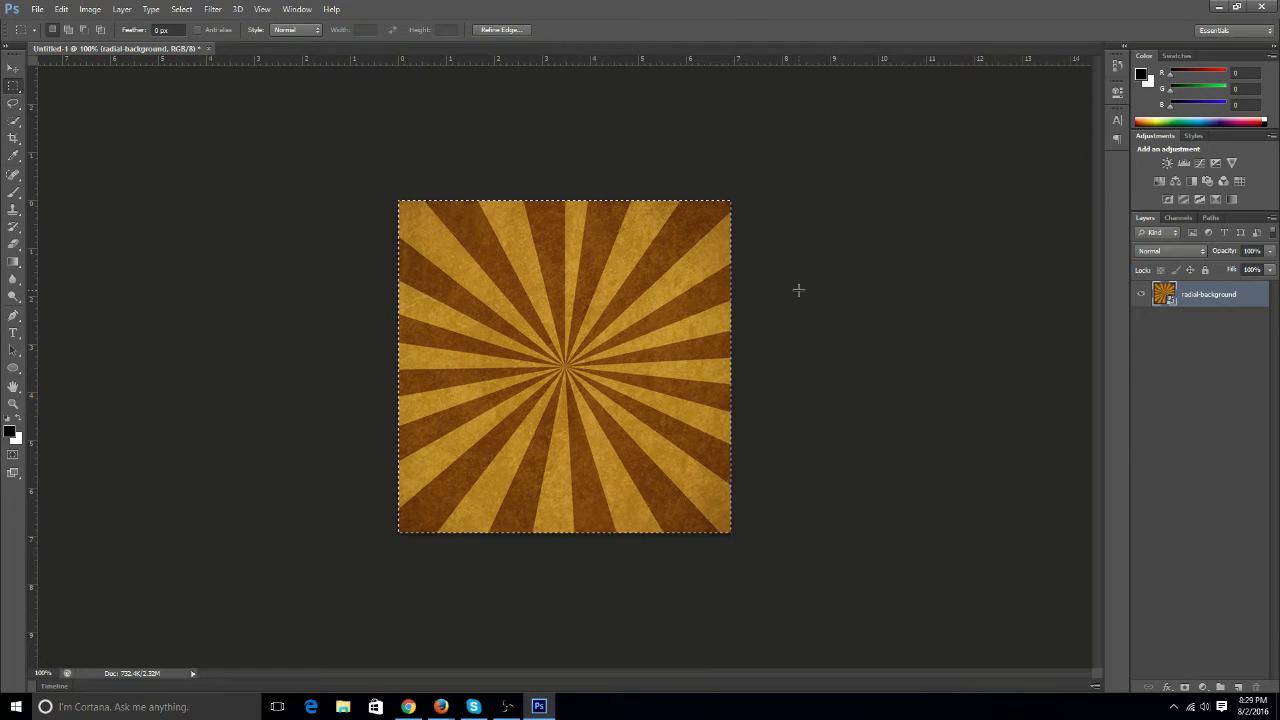
pyautogui.hotkey('ctrl', 'd')
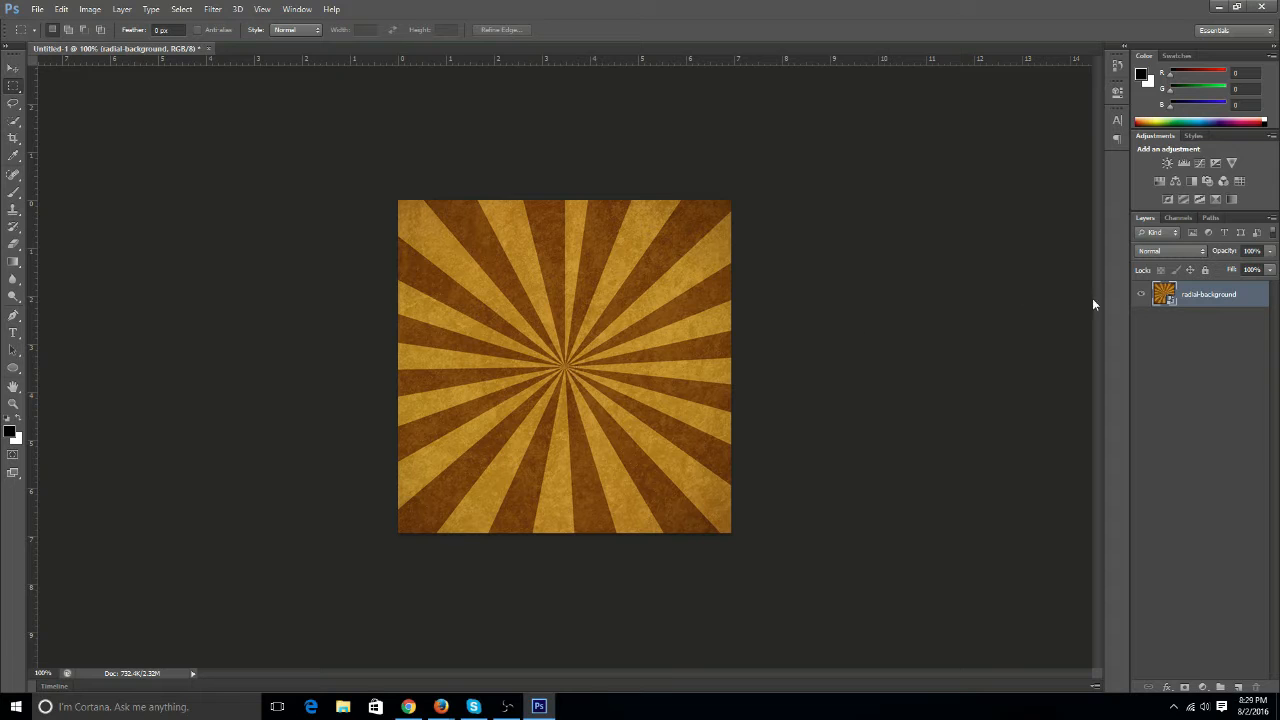
# Add a Color Overlay effect to the radial-background layer and set its opacity to 37%.
pyautogui.rightClick(1209, 304)
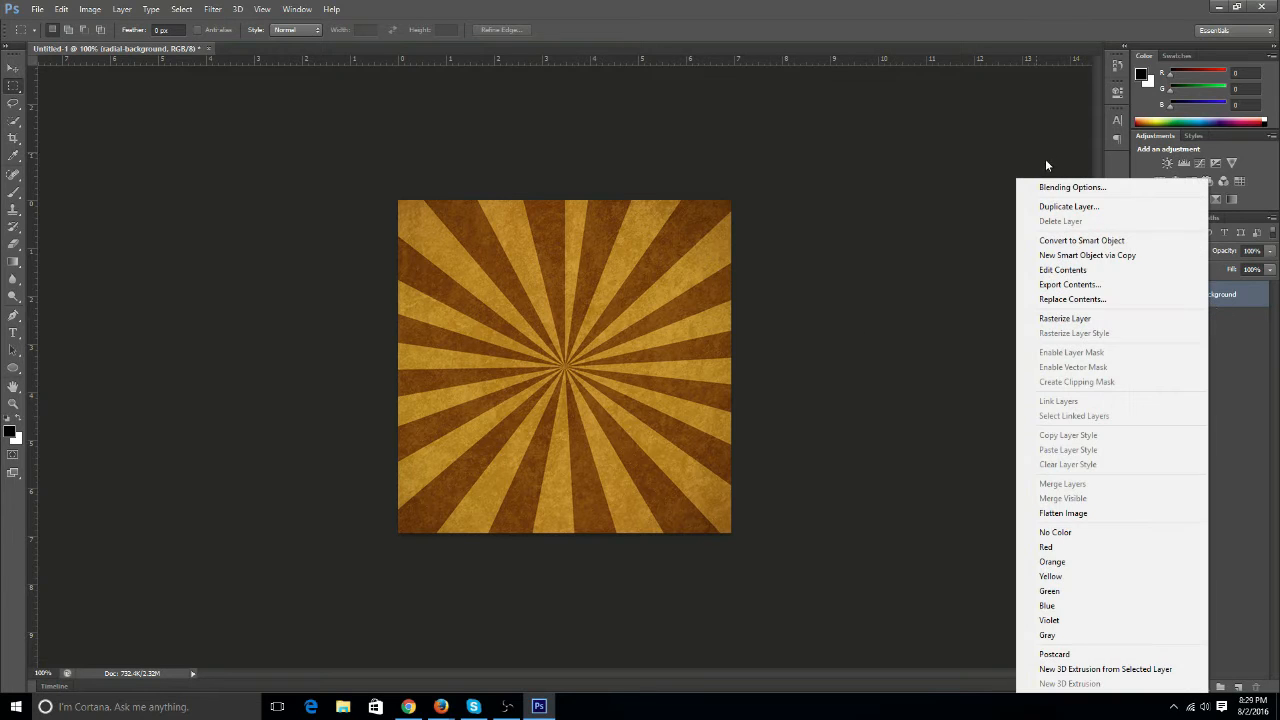
pyautogui.click(1092, 187)
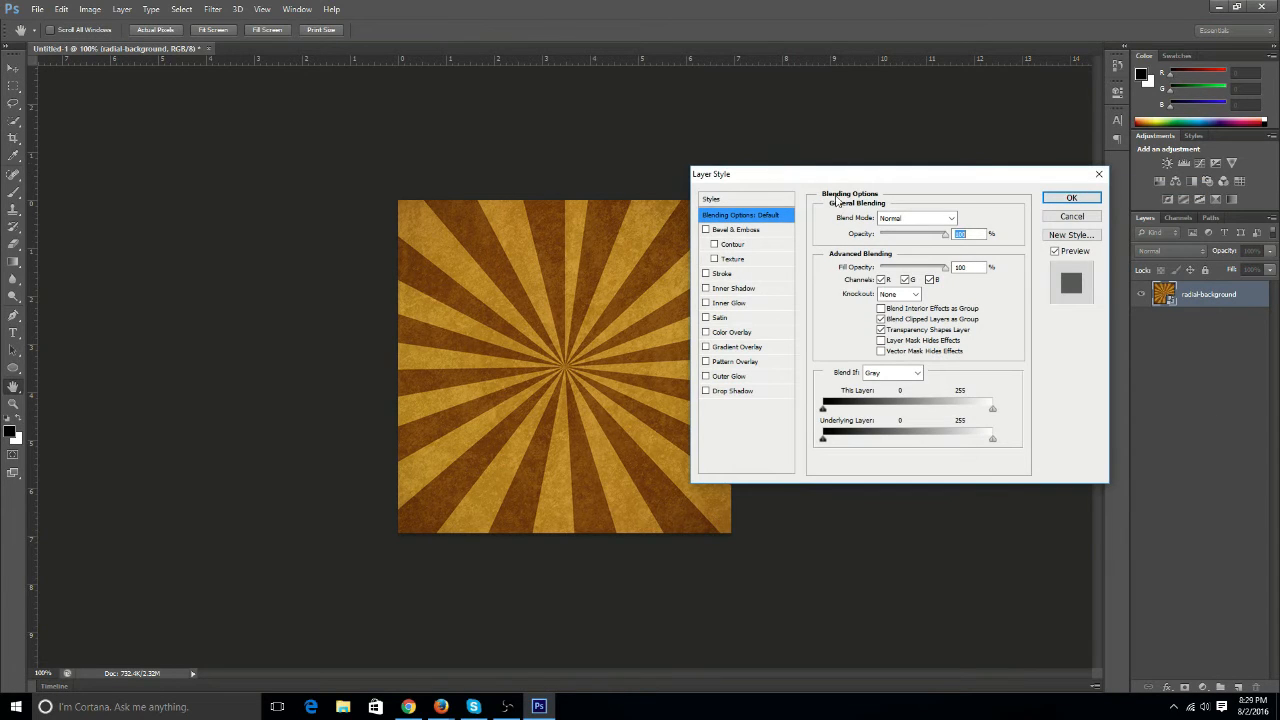
pyautogui.click(705, 333)
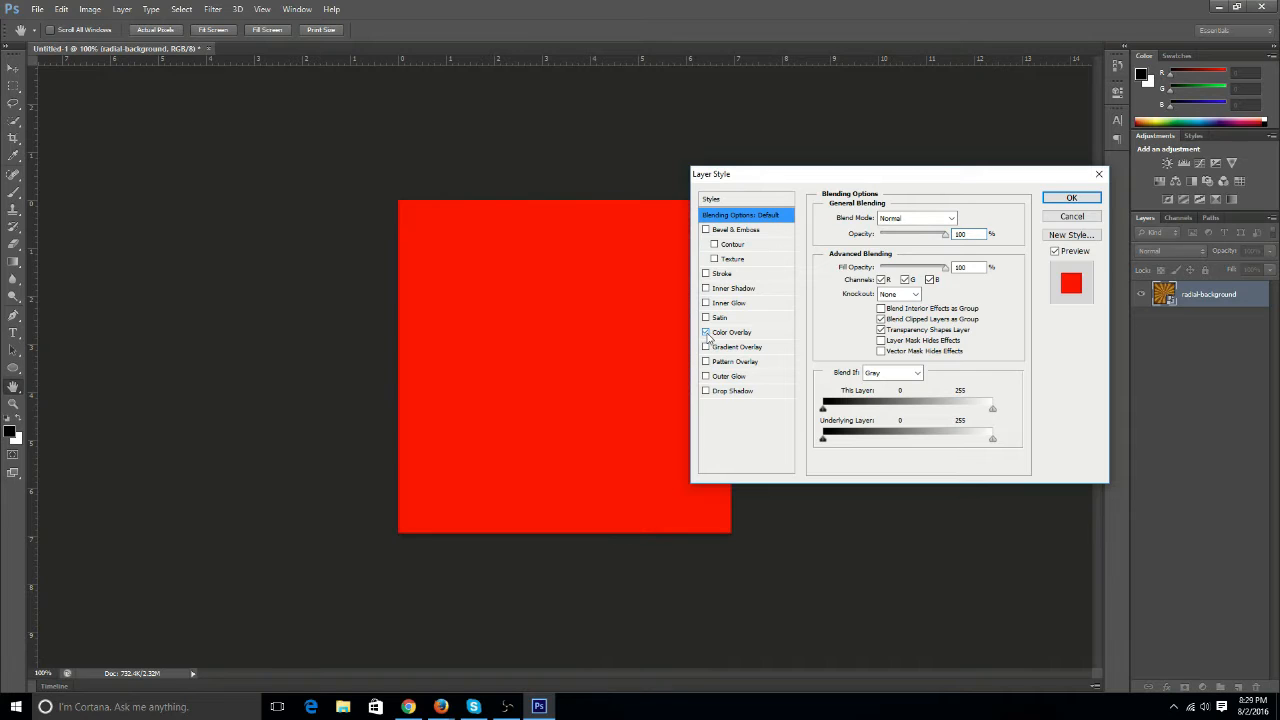
pyautogui.click(735, 333)
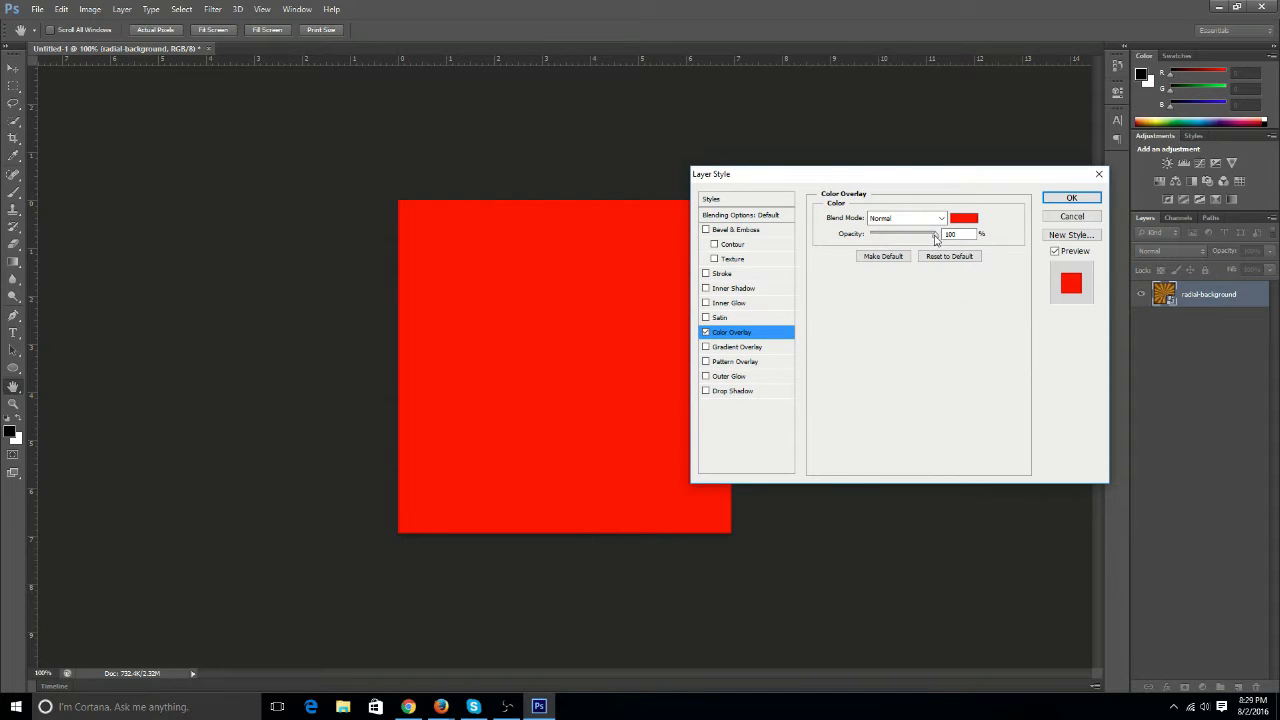
pyautogui.moveTo(936, 240); pyautogui.dragTo(894, 240)
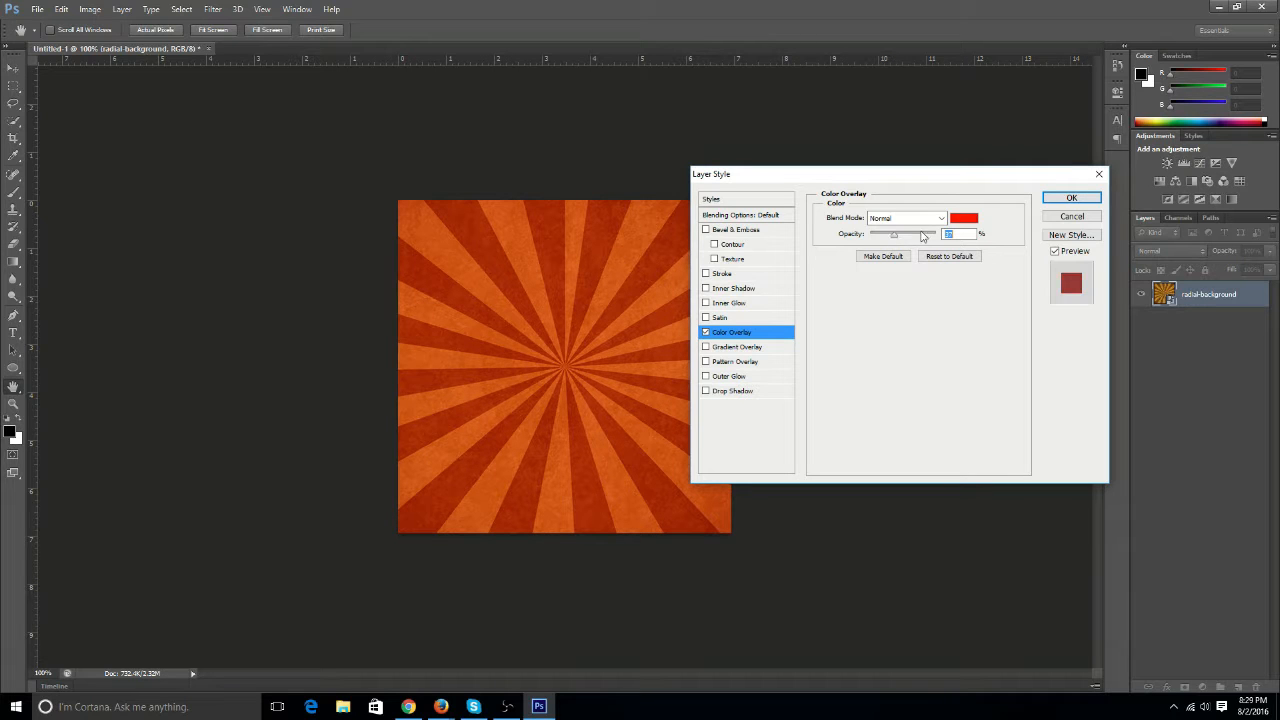
# Set the overlay color to blue 082eed and apply the layer style.
pyautogui.click(961, 220)
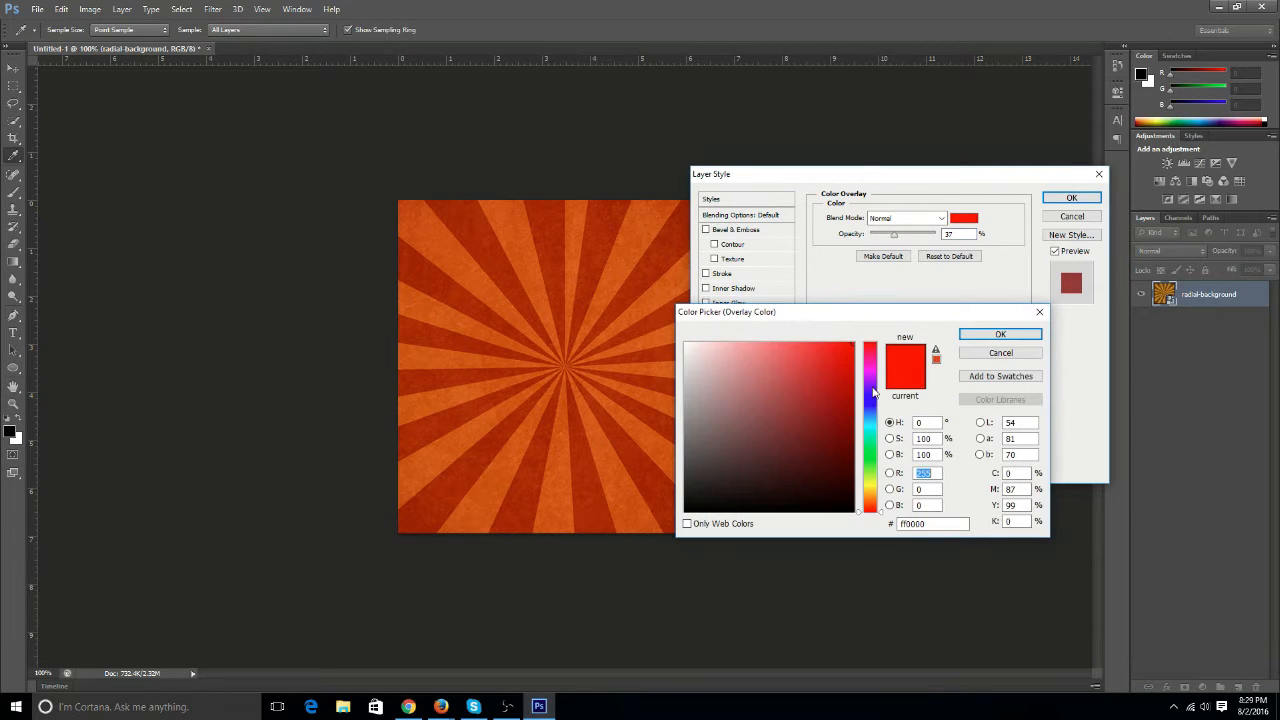
pyautogui.moveTo(873, 393); pyautogui.dragTo(873, 403)
pyautogui.click(810, 368)
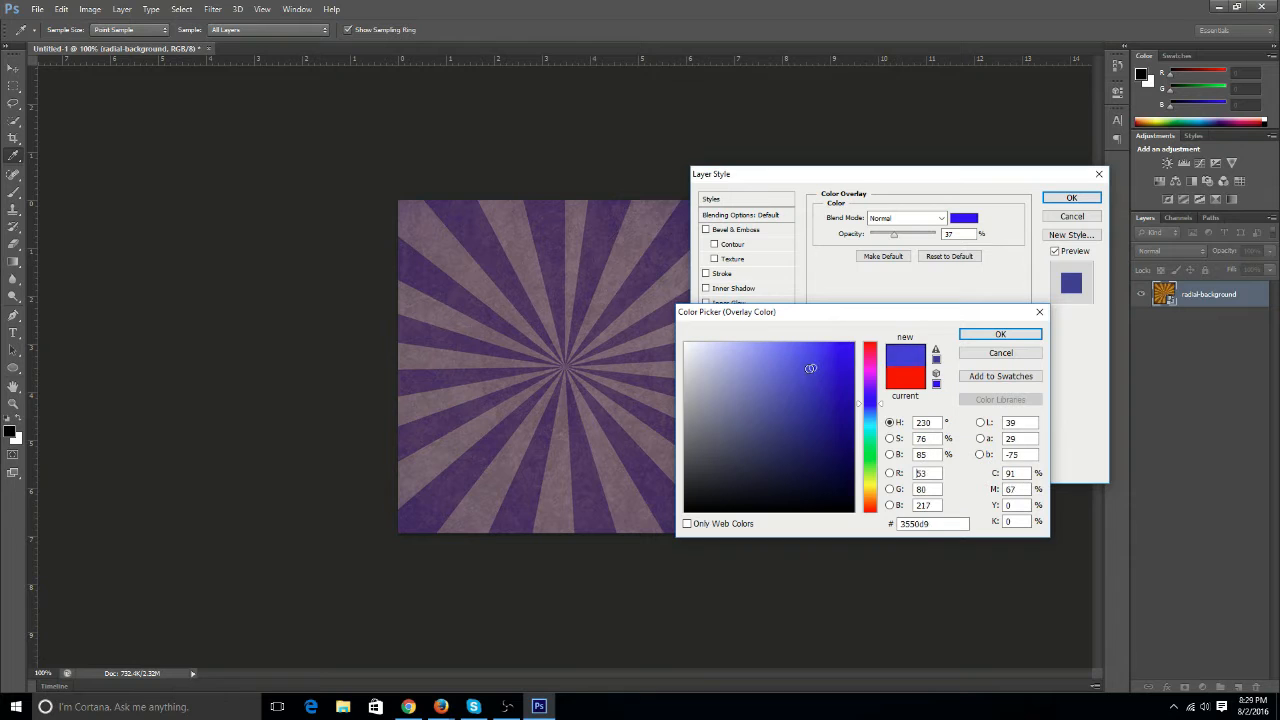
pyautogui.moveTo(810, 368)
pyautogui.mouseDown()
pyautogui.moveTo(796, 376)
pyautogui.moveTo(800, 360)
pyautogui.moveTo(848, 354)
pyautogui.mouseUp()
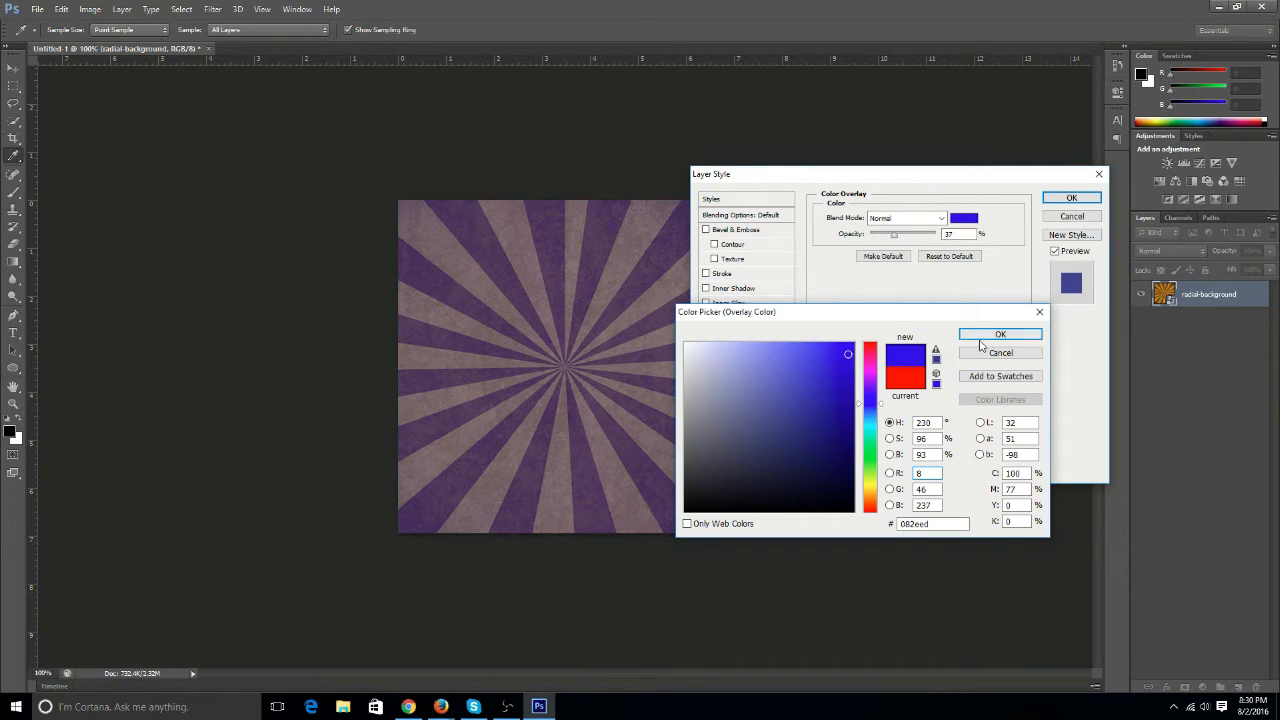
pyautogui.click(987, 339)
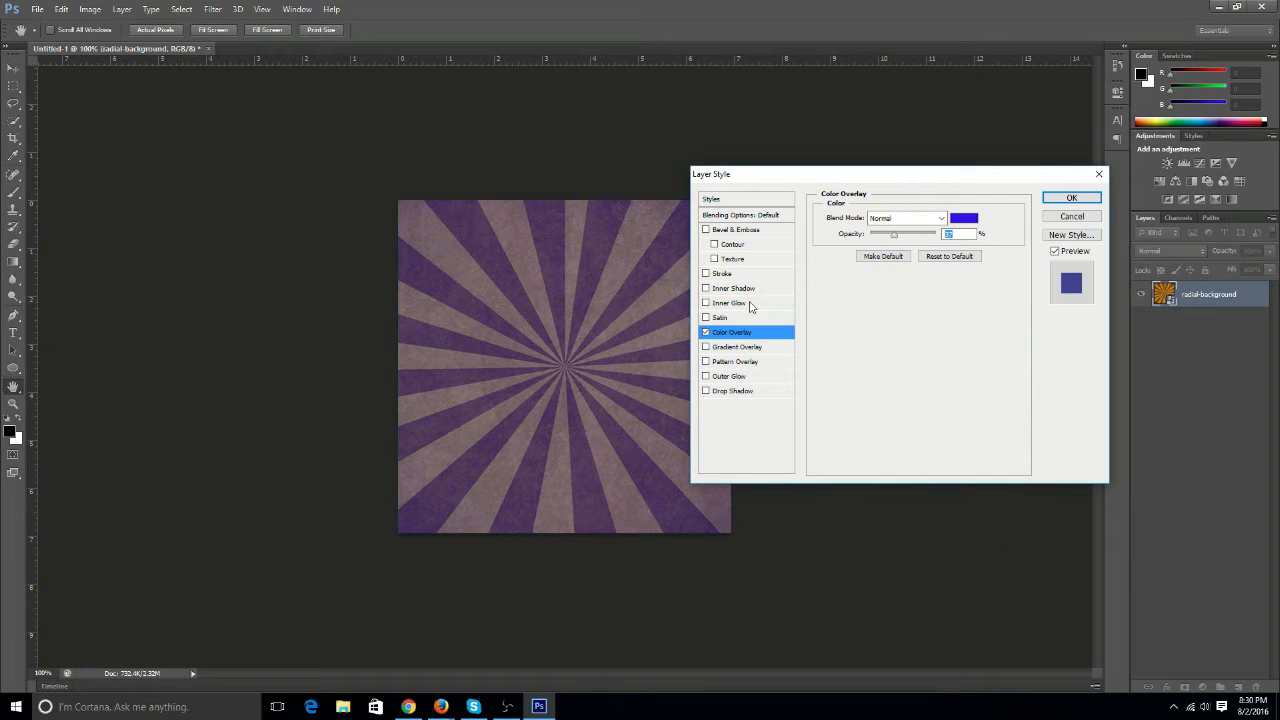
pyautogui.click(1071, 199)
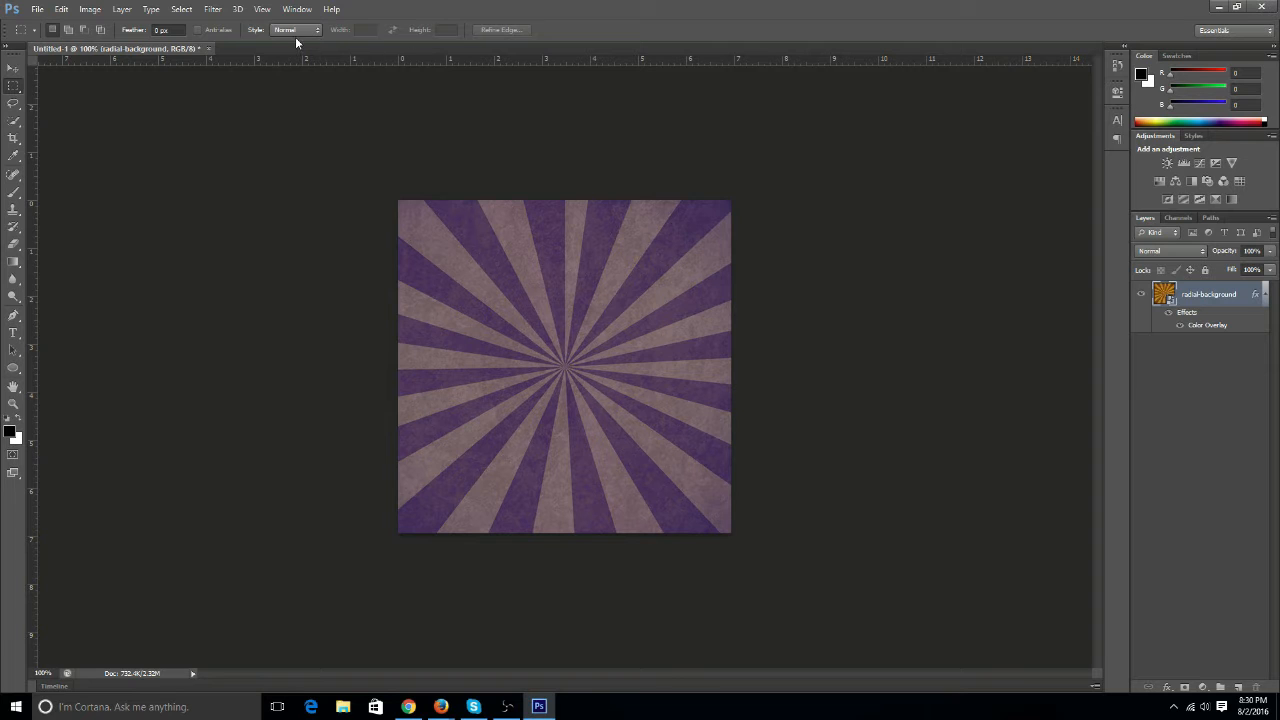
# Switch to Chrome to look at the YouTube channel's artwork for reference, and return to Photoshop.
pyautogui.click(408, 707)
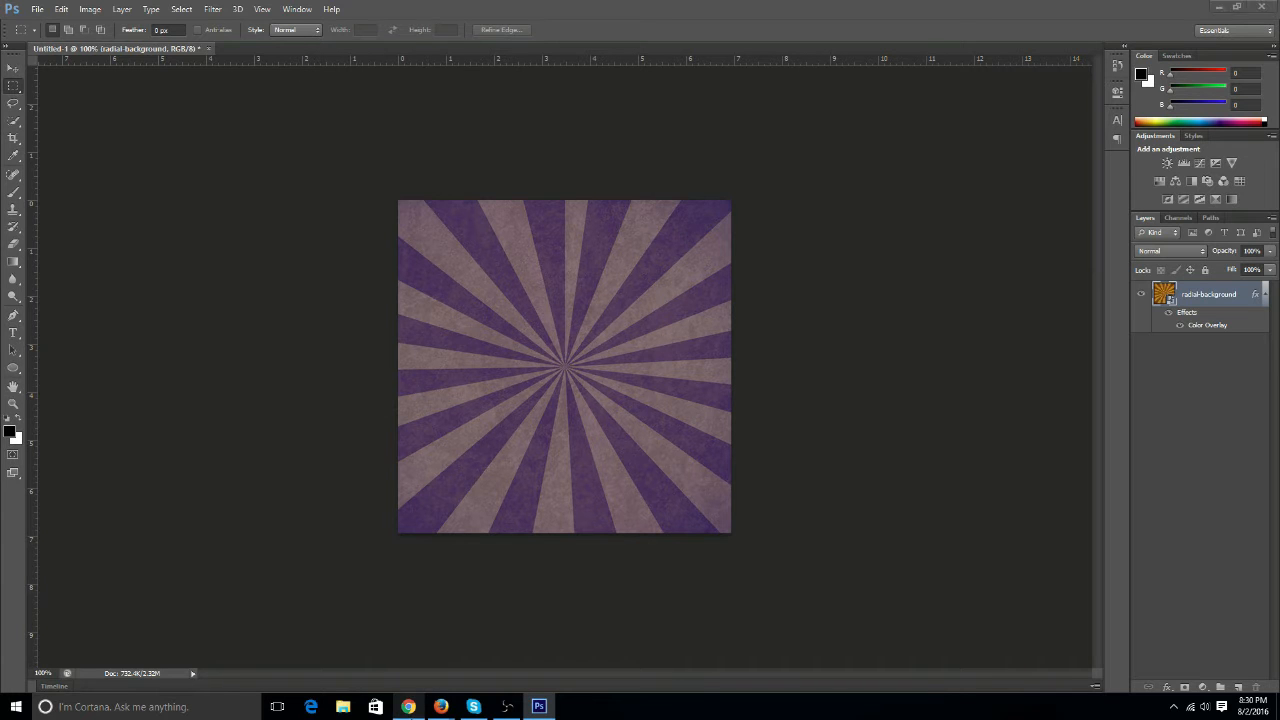
pyautogui.click(75, 9)
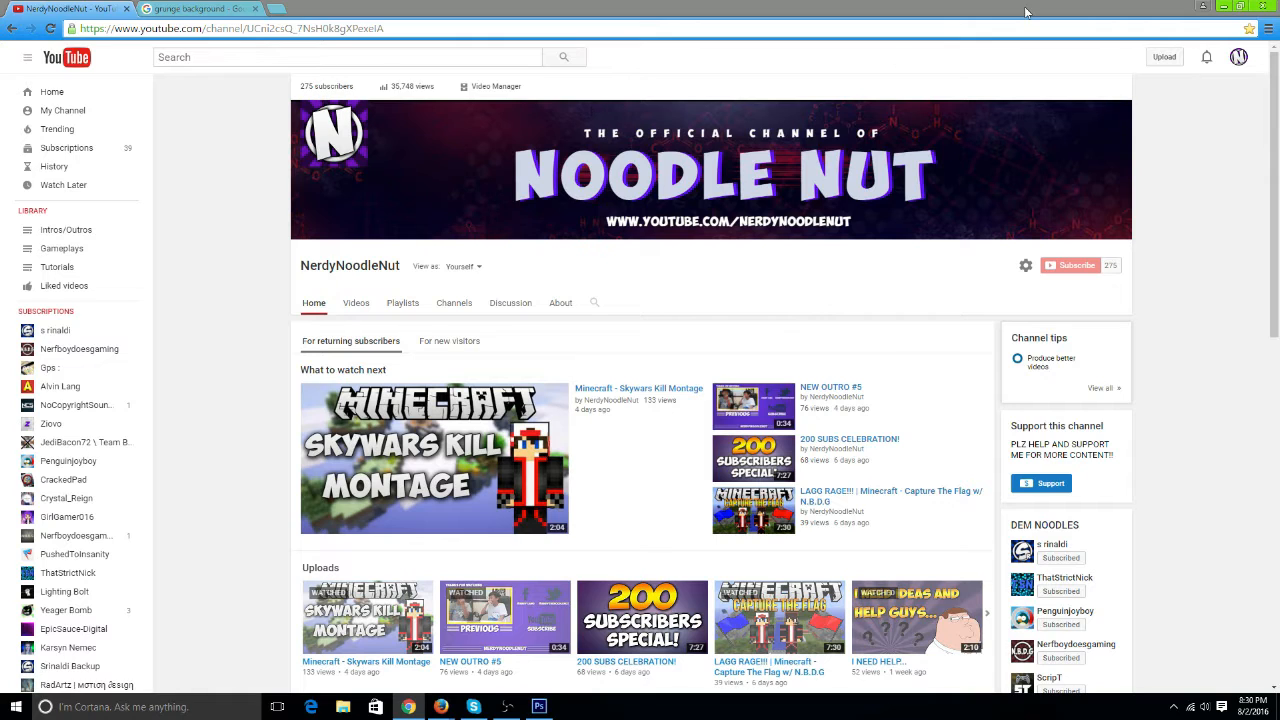
pyautogui.click(1226, 7)
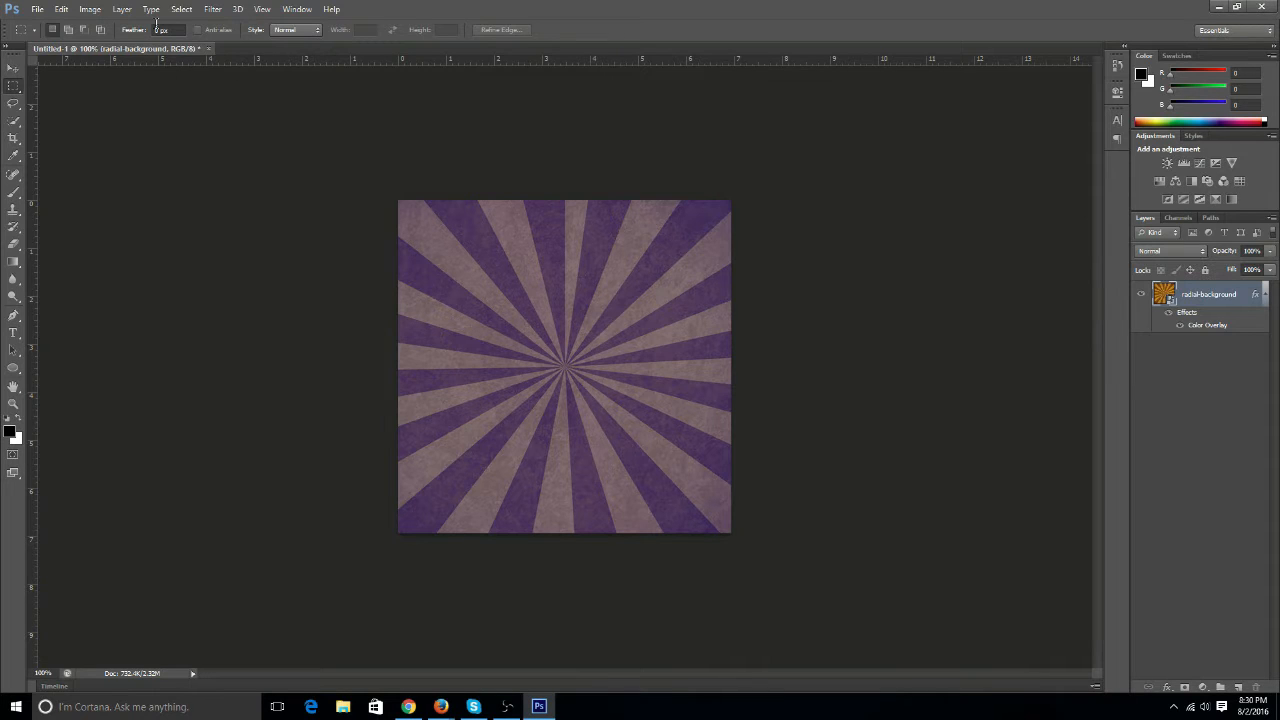
# Apply a Motion Blur filter to the radial-background layer with an angle of 0° and a distance of 8 pixels.
pyautogui.click(222, 14)
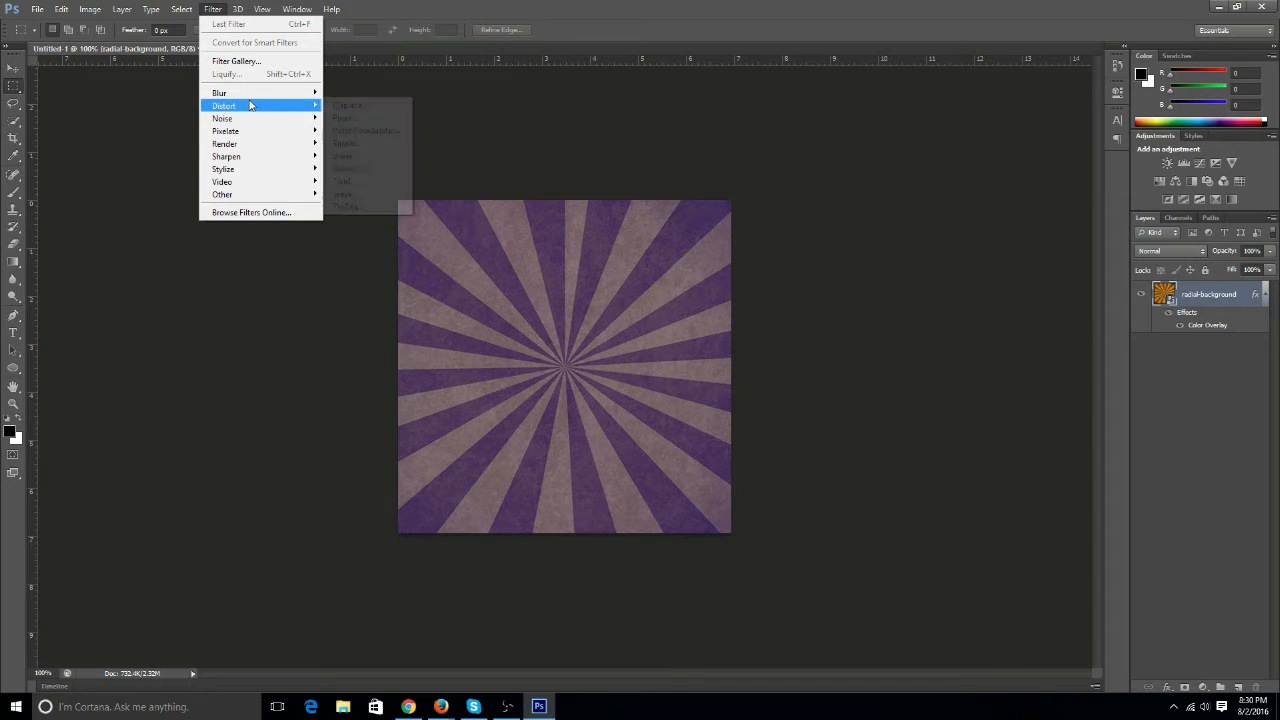
pyautogui.moveTo(260, 94)
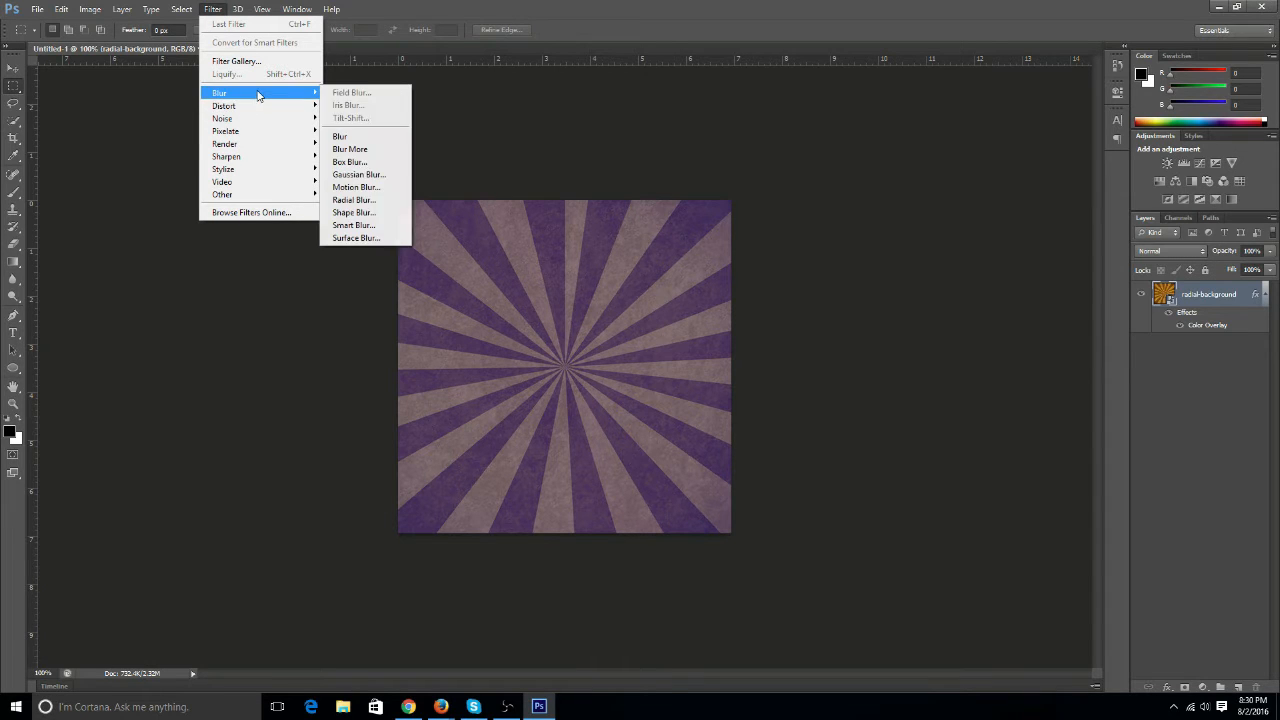
pyautogui.click(368, 190)
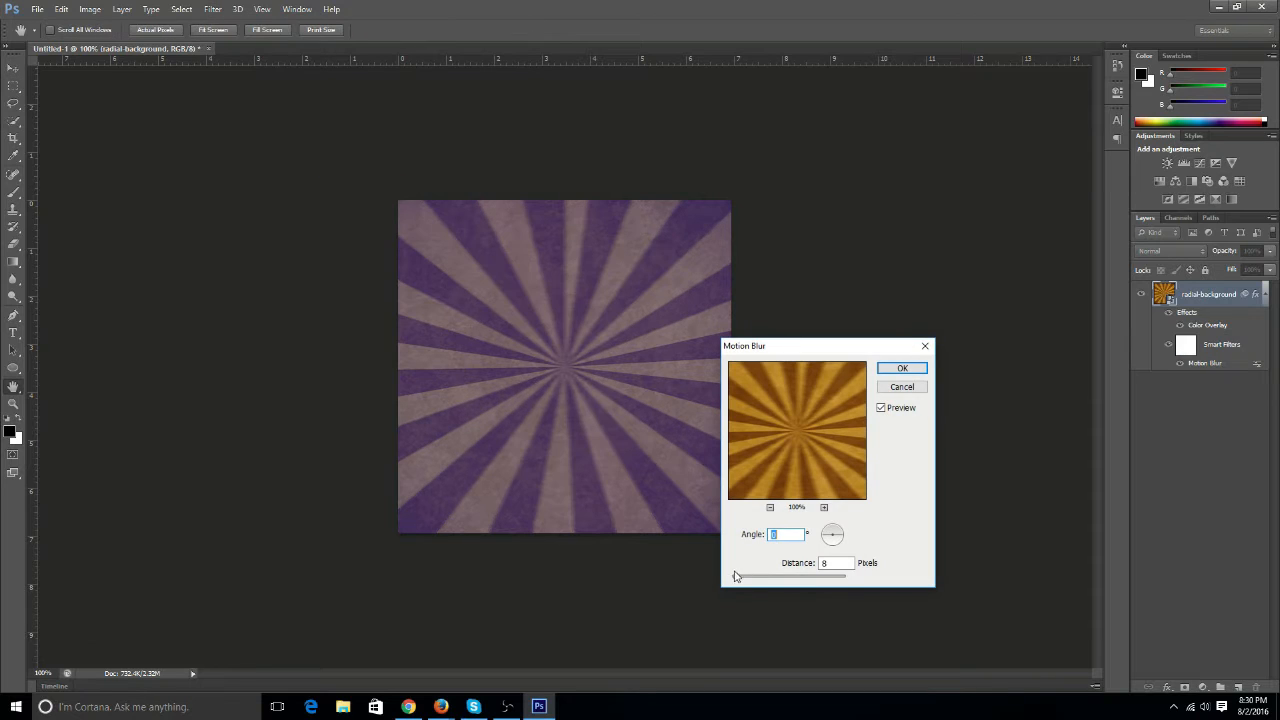
pyautogui.moveTo(737, 580)
pyautogui.mouseDown()
pyautogui.moveTo(860, 580)
pyautogui.moveTo(736, 581)
pyautogui.mouseUp()
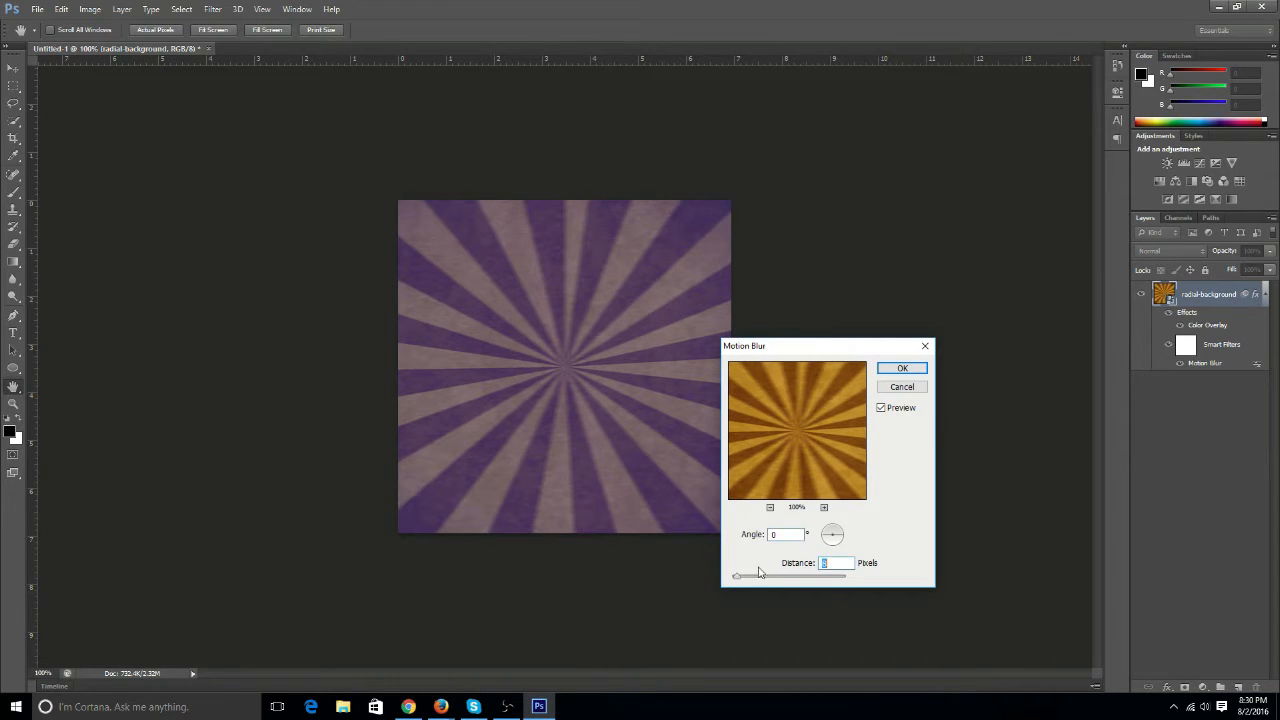
pyautogui.click(901, 372)
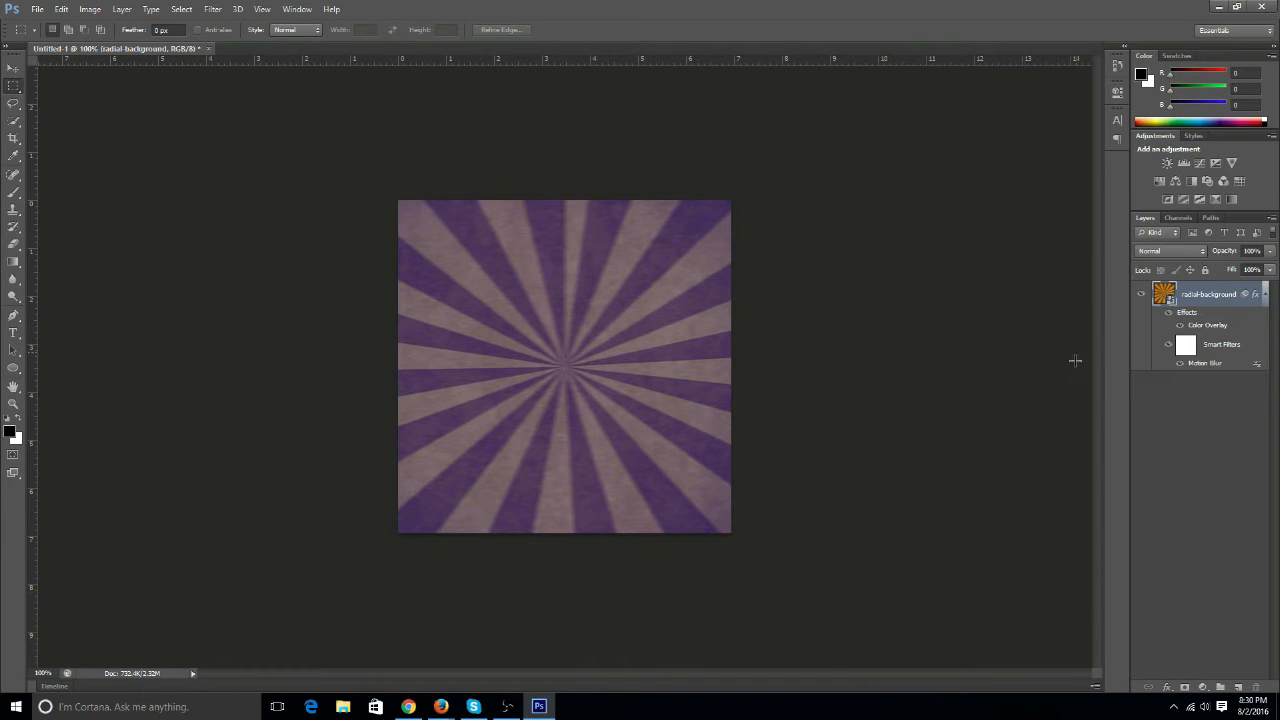
# Check the channel artwork in Chrome, and draw an unfilled ellipse of about 415 × 409 px with a white 10 pt stroke in Photoshop.
pyautogui.click(408, 706)
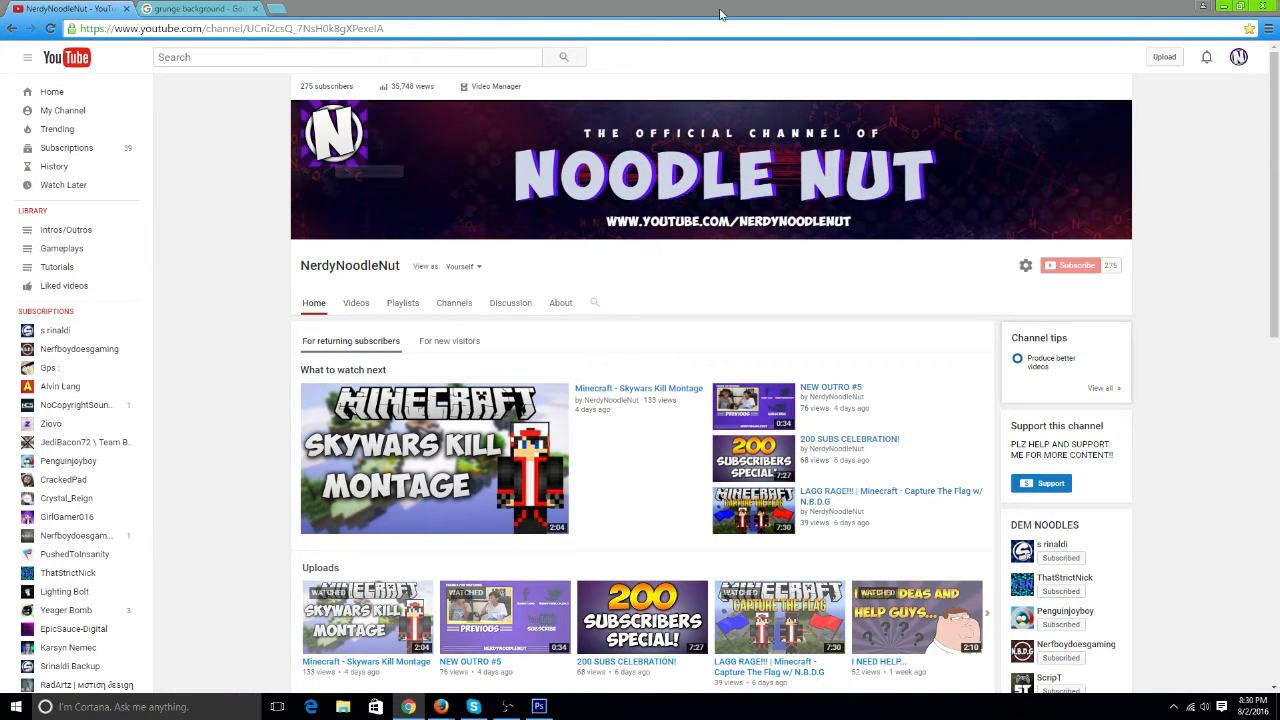
pyautogui.click(1219, 6)
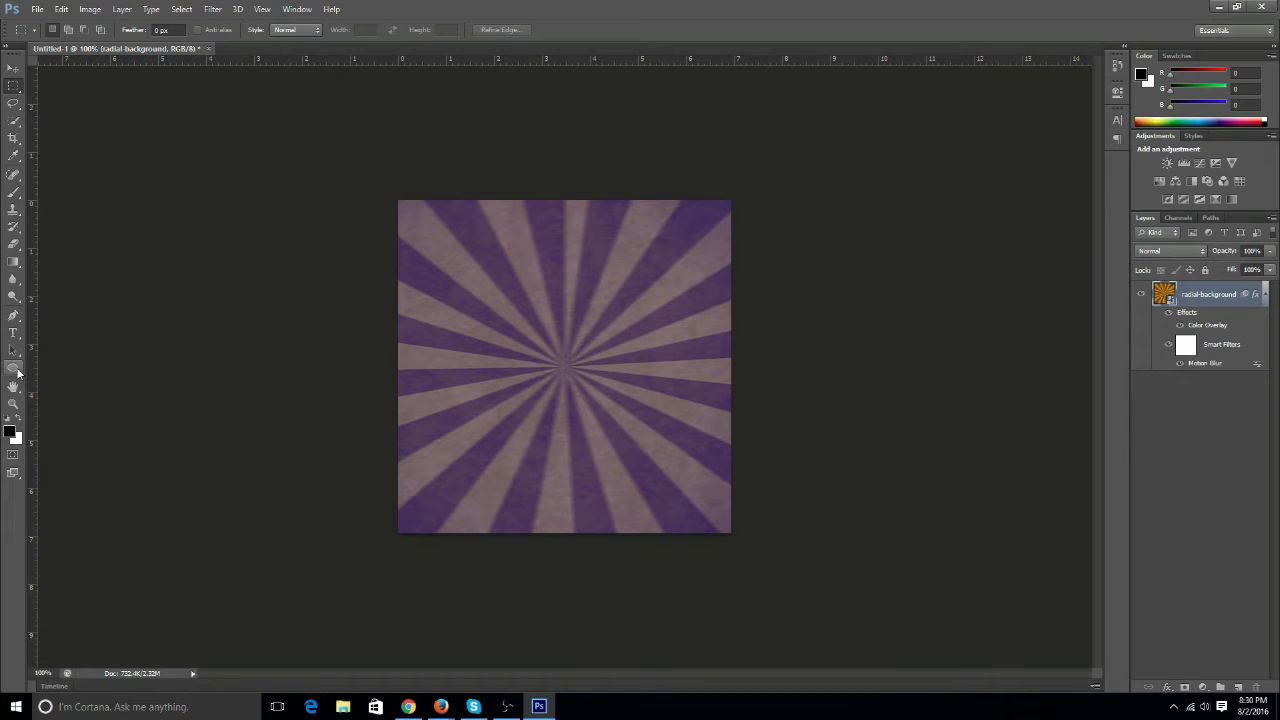
pyautogui.click(14, 368)
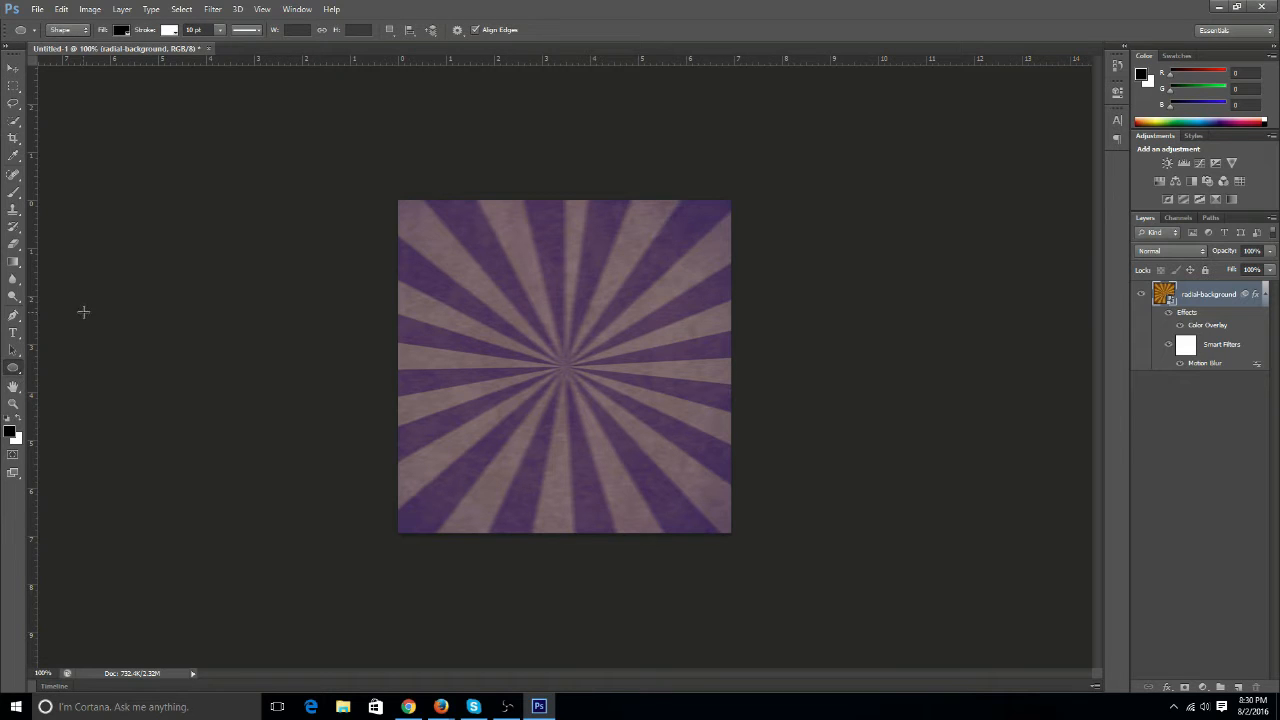
pyautogui.click(122, 30)
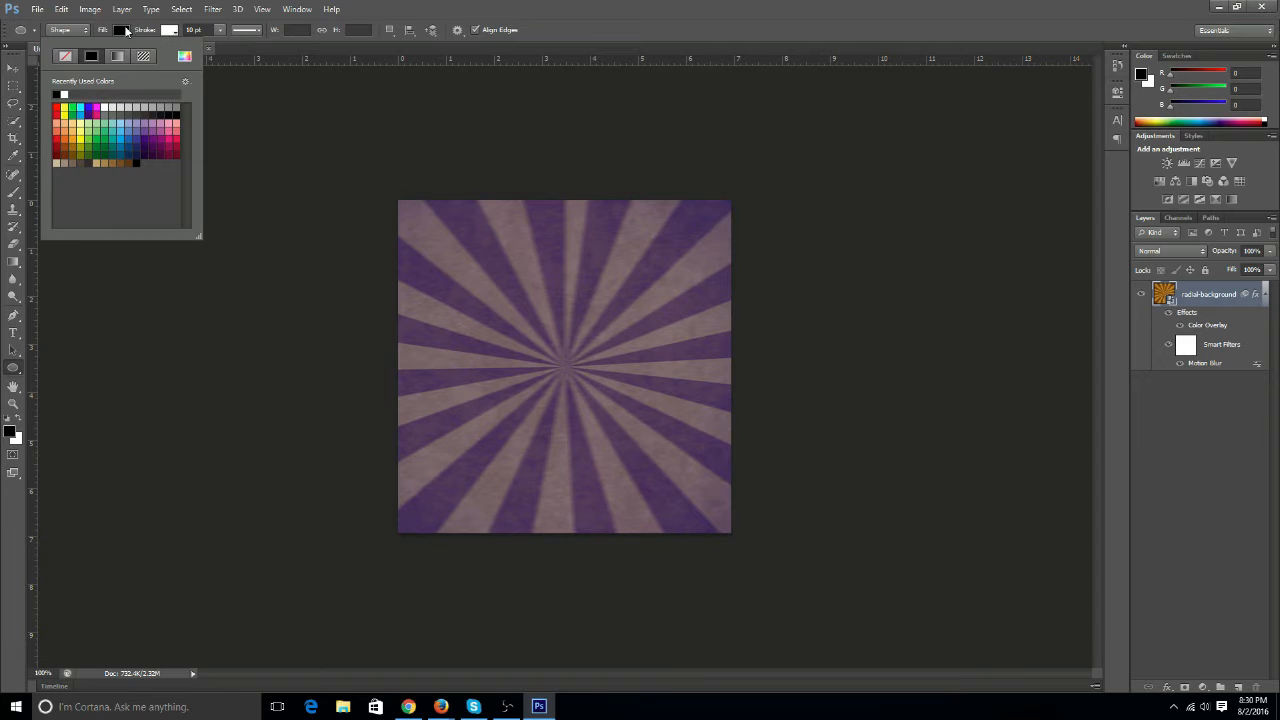
pyautogui.click(64, 57)
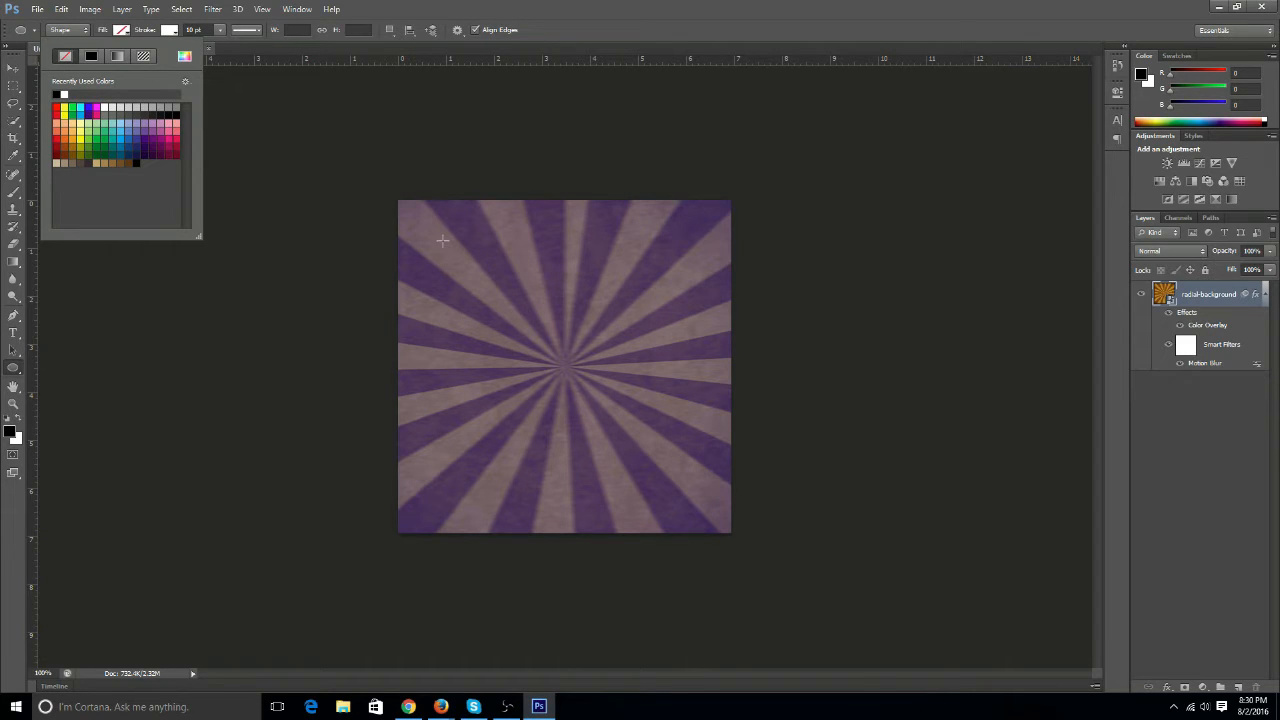
pyautogui.click(17, 372)
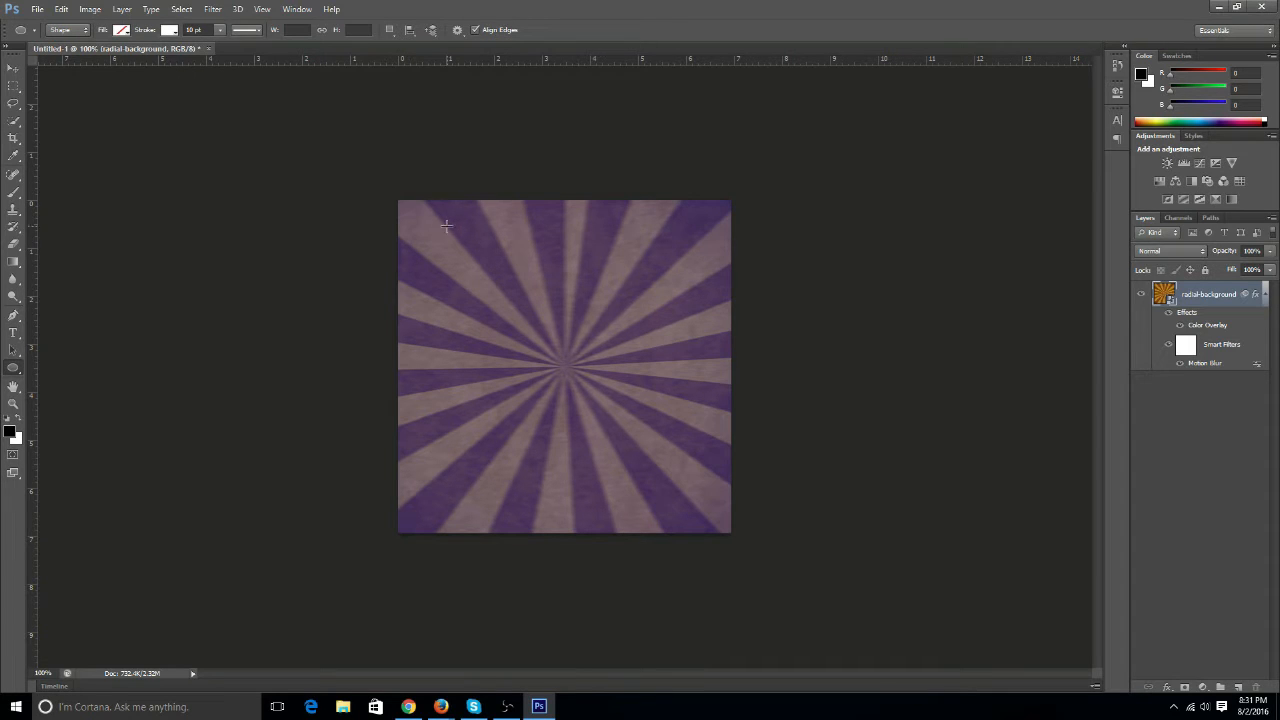
pyautogui.moveTo(446, 226); pyautogui.dragTo(734, 500)
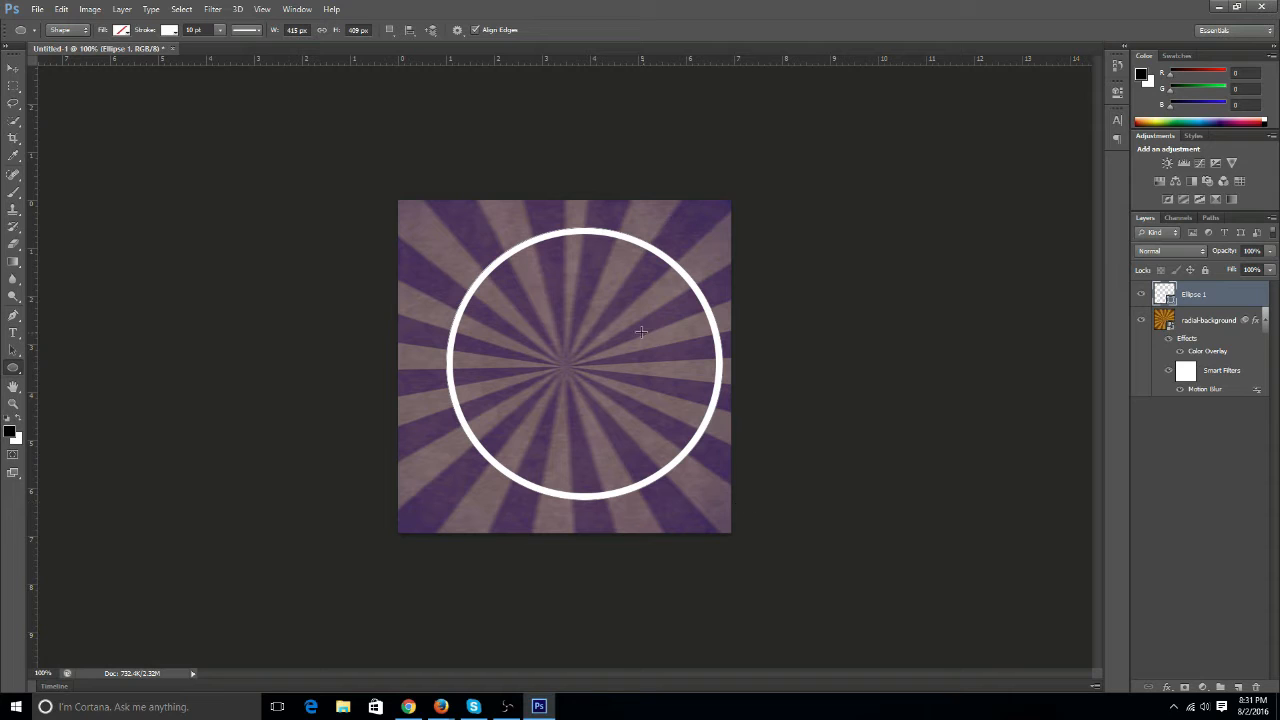
# Nudge the ring toward the canvas center and try stroke widths of 20 pt and 35 pt.
pyautogui.click(13, 70)
pyautogui.moveTo(625, 276)
pyautogui.mouseDown()
pyautogui.moveTo(600, 282)
pyautogui.moveTo(615, 279)
pyautogui.mouseUp()
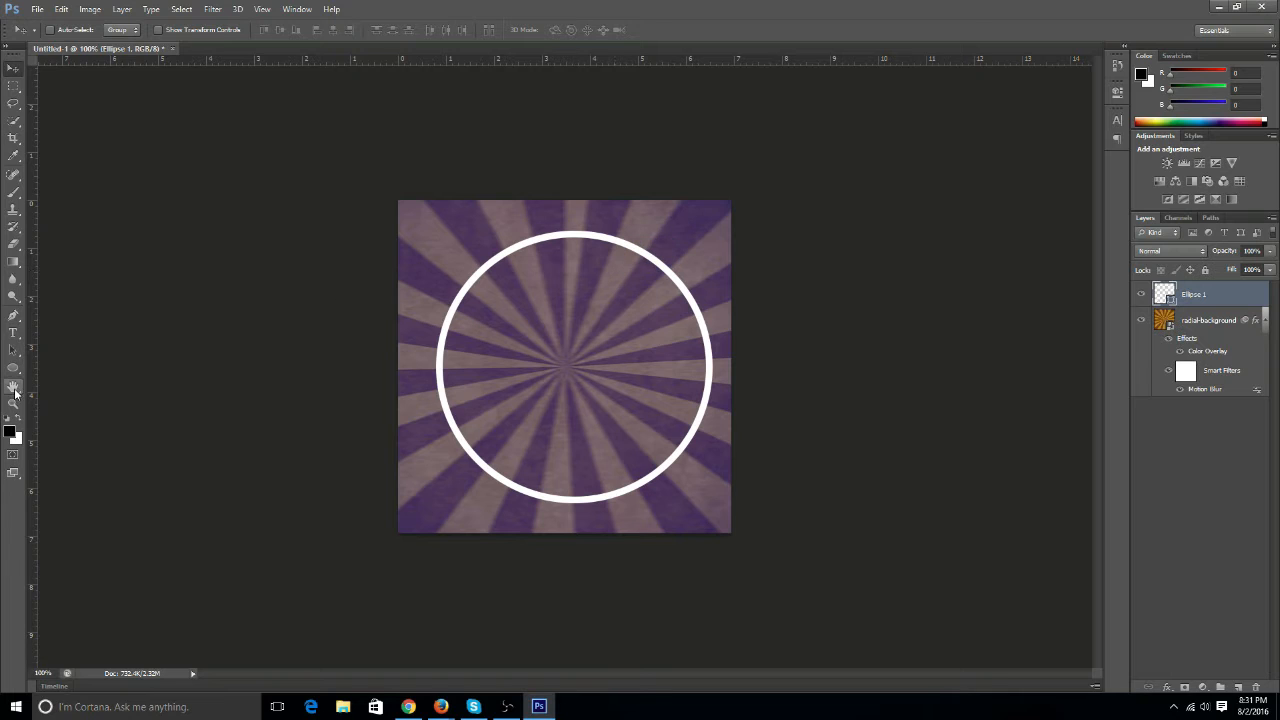
pyautogui.click(13, 367)
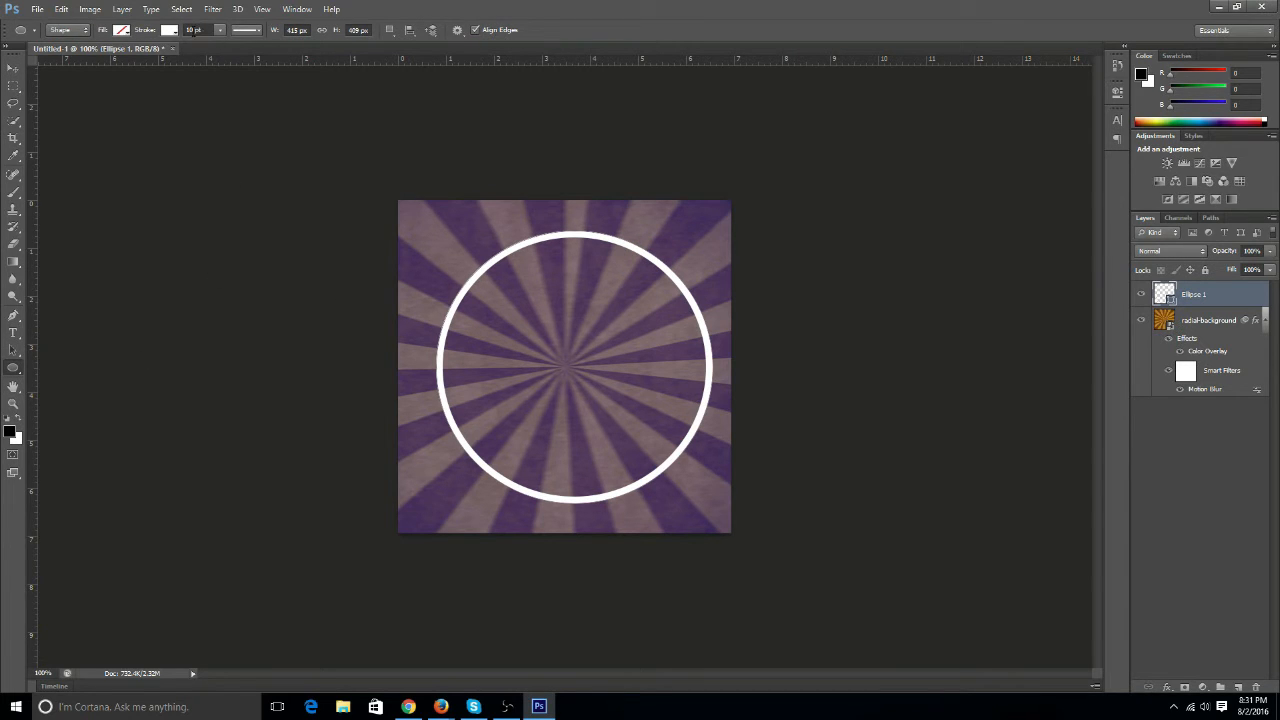
pyautogui.moveTo(194, 31); pyautogui.dragTo(166, 36)
pyautogui.write('20')
pyautogui.press('Return')
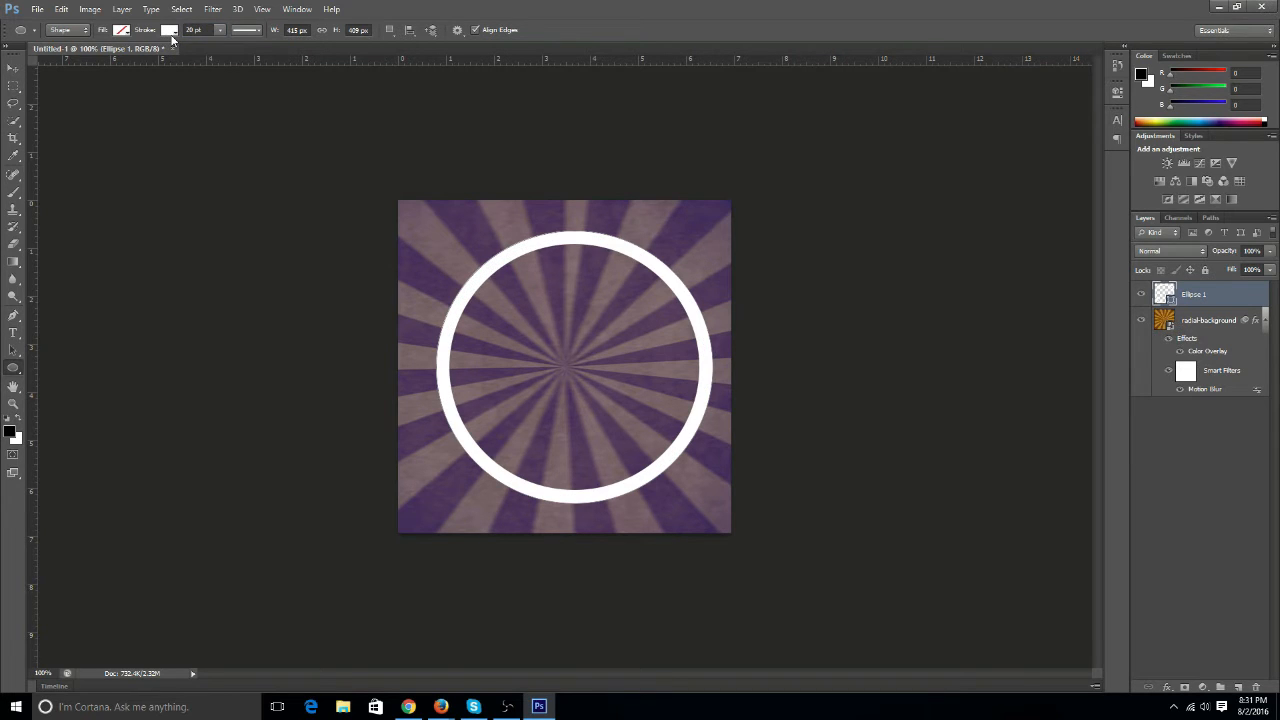
pyautogui.moveTo(194, 30); pyautogui.dragTo(165, 30)
pyautogui.write('35')
pyautogui.press('Return')
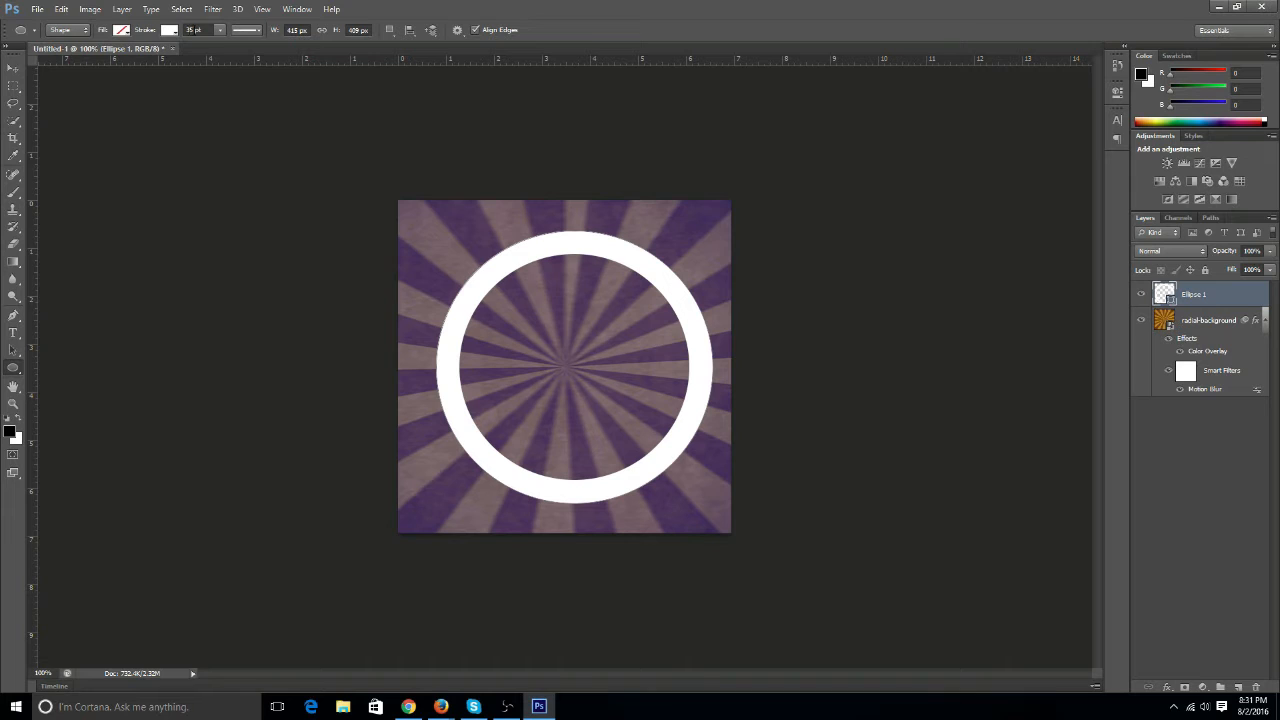
# Set the stroke width of the white ring to 30 pt.
pyautogui.click(192, 29)
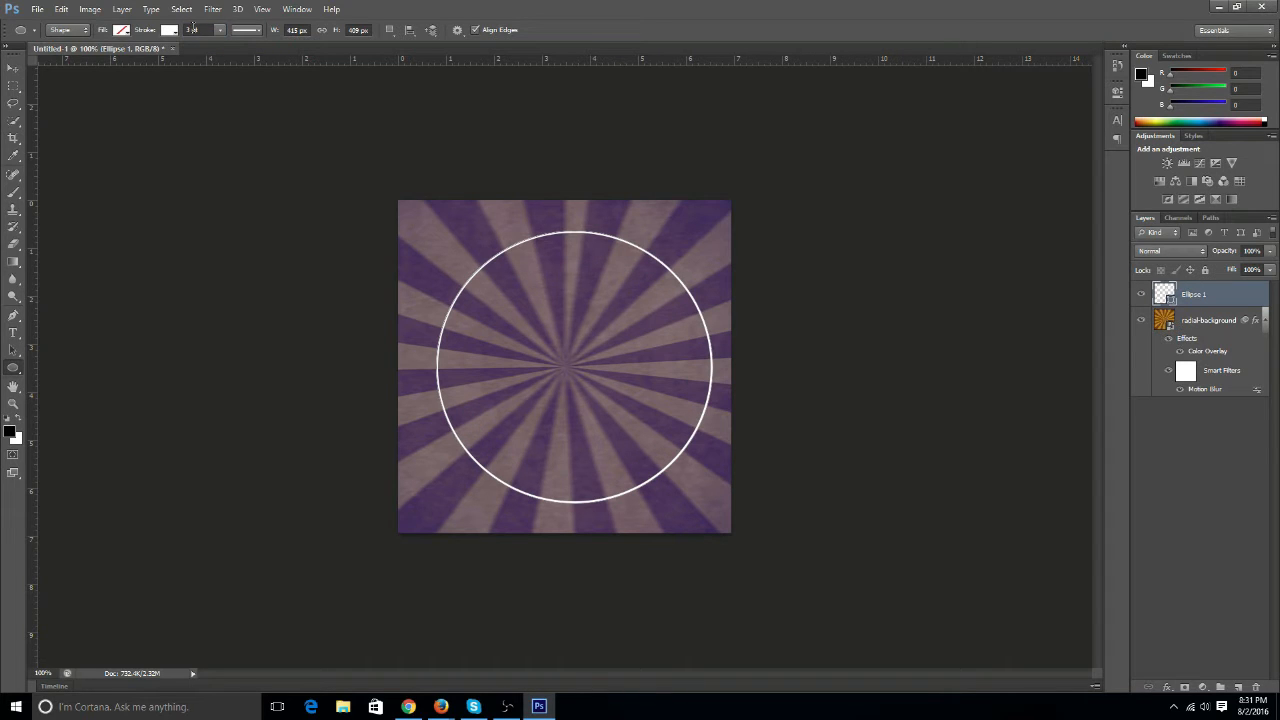
pyautogui.click(192, 30)
pyautogui.write('20')
pyautogui.press('Return')
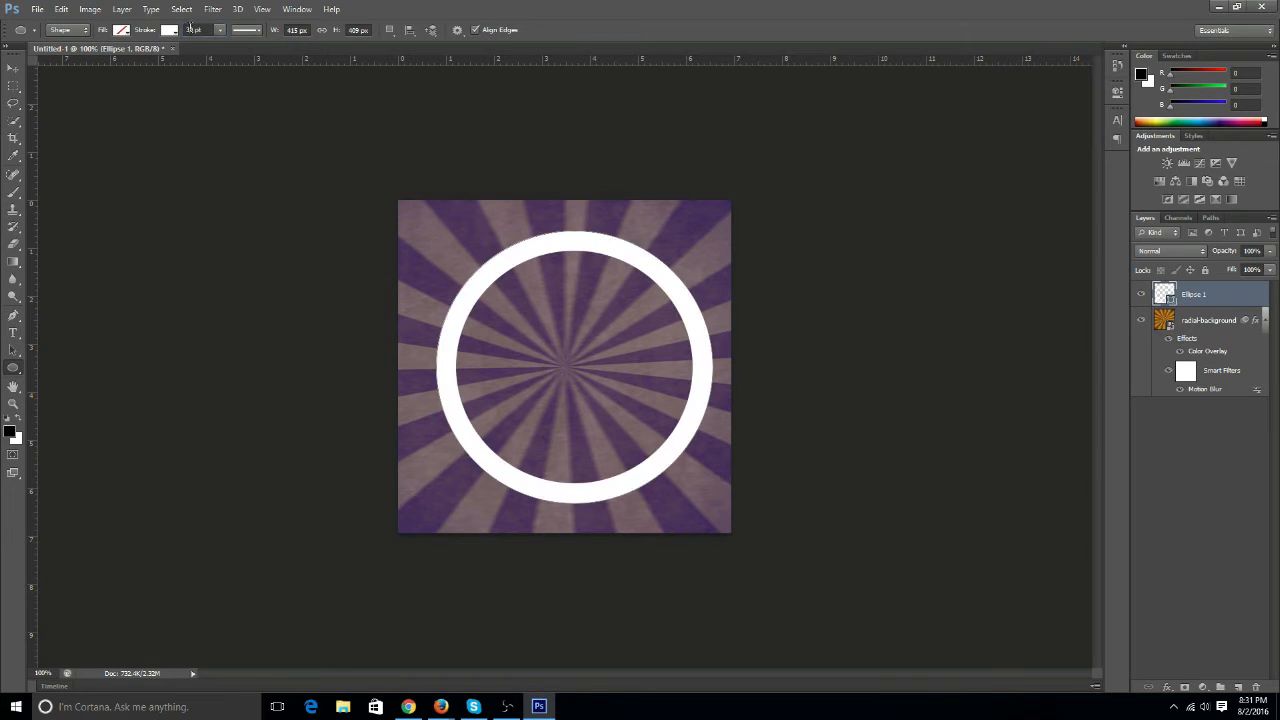
# Enlarge the white ring to about 106.5% with Free Transform and position it around the center of the canvas.
pyautogui.click(13, 67)
pyautogui.moveTo(614, 277)
pyautogui.mouseDown()
pyautogui.moveTo(631, 262)
pyautogui.moveTo(627, 277)
pyautogui.mouseUp()
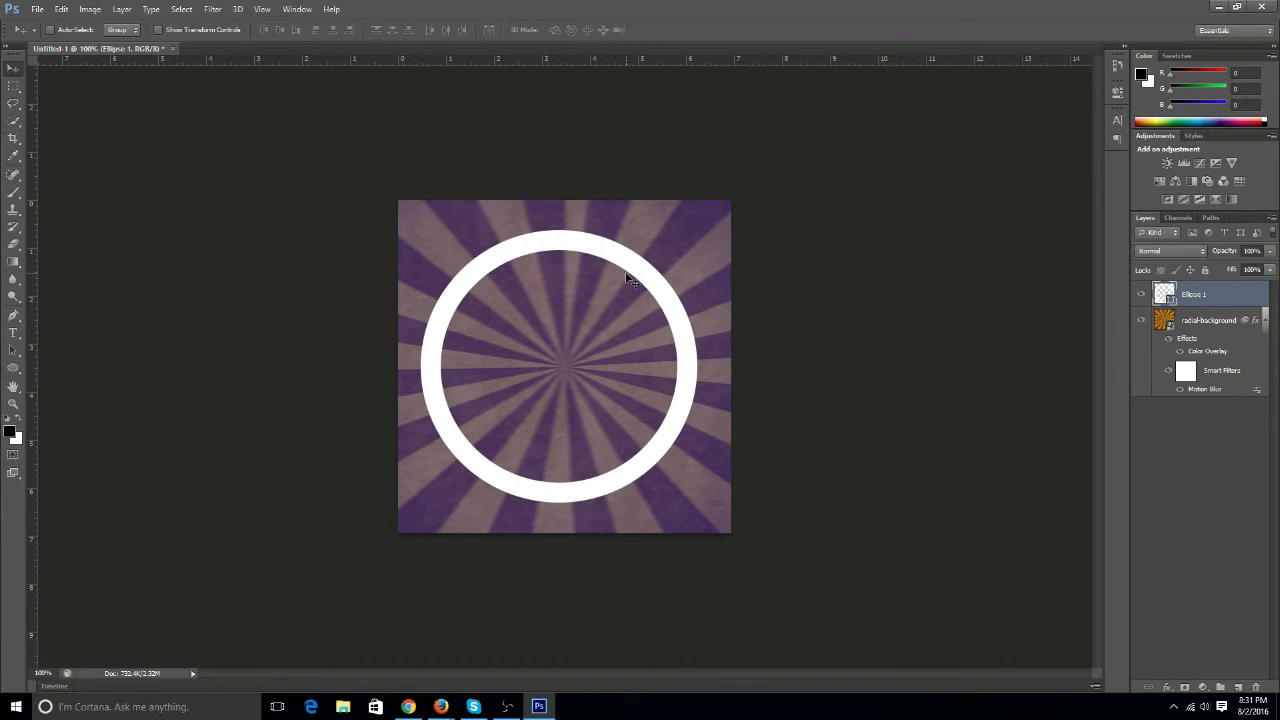
pyautogui.hotkey('ctrl', 't')
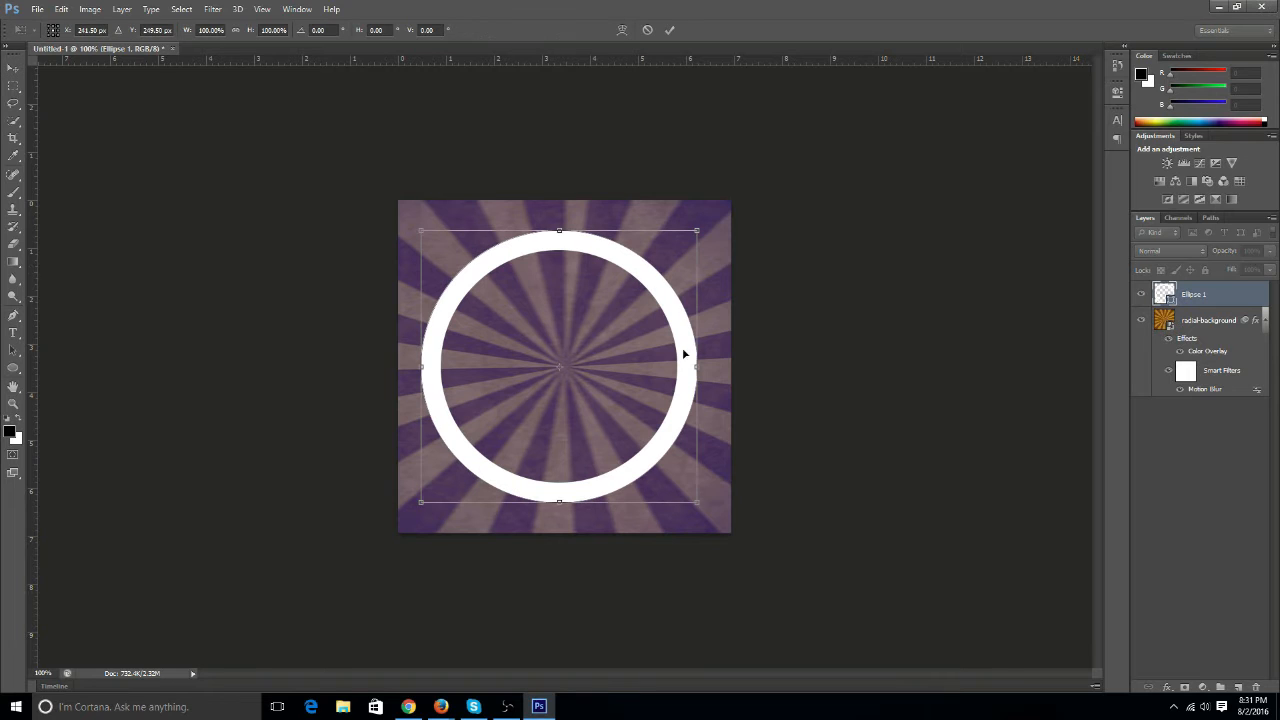
pyautogui.moveTo(696, 505); pyautogui.dragTo(812, 523)
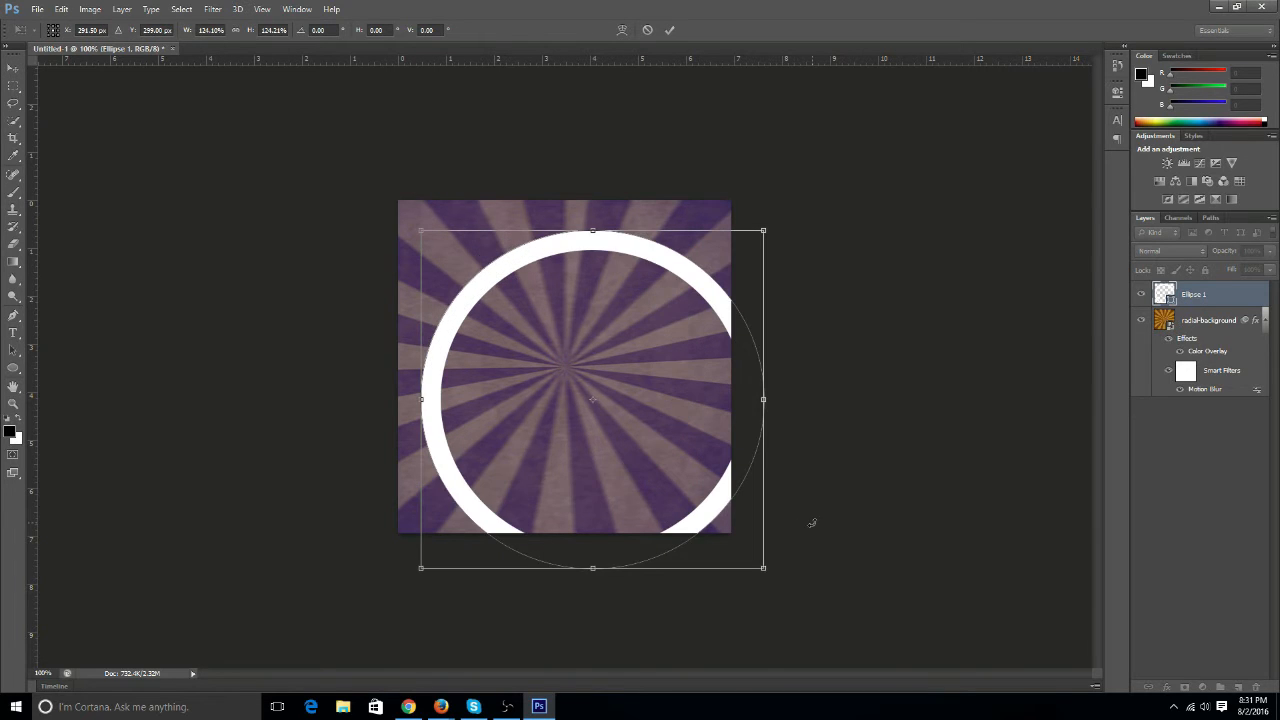
pyautogui.moveTo(761, 569); pyautogui.dragTo(716, 520)
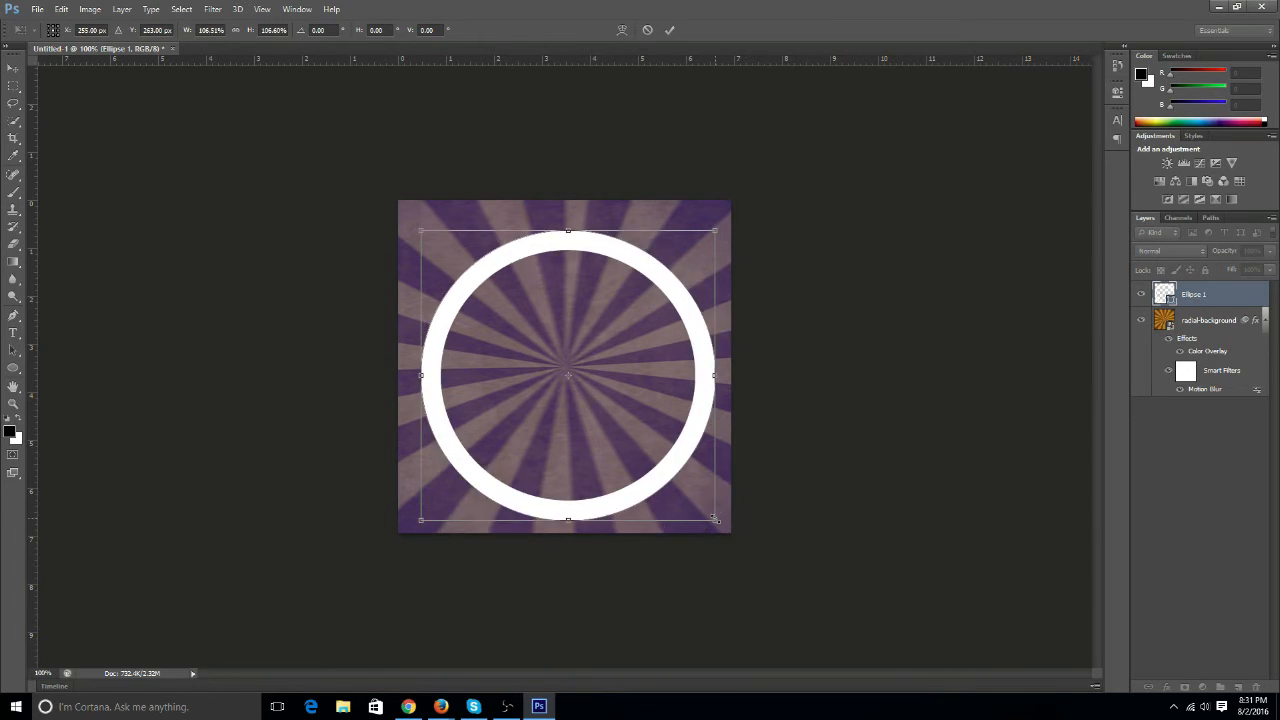
pyautogui.moveTo(668, 455); pyautogui.dragTo(664, 441)
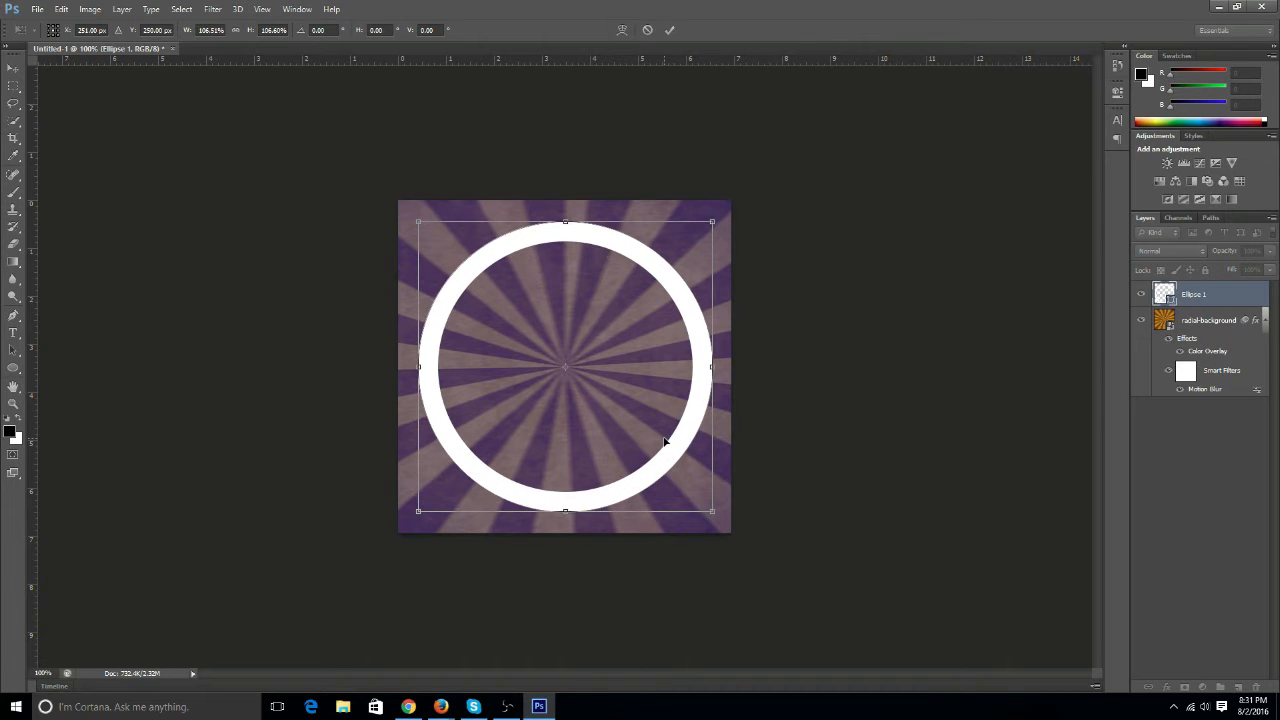
pyautogui.click(669, 29)
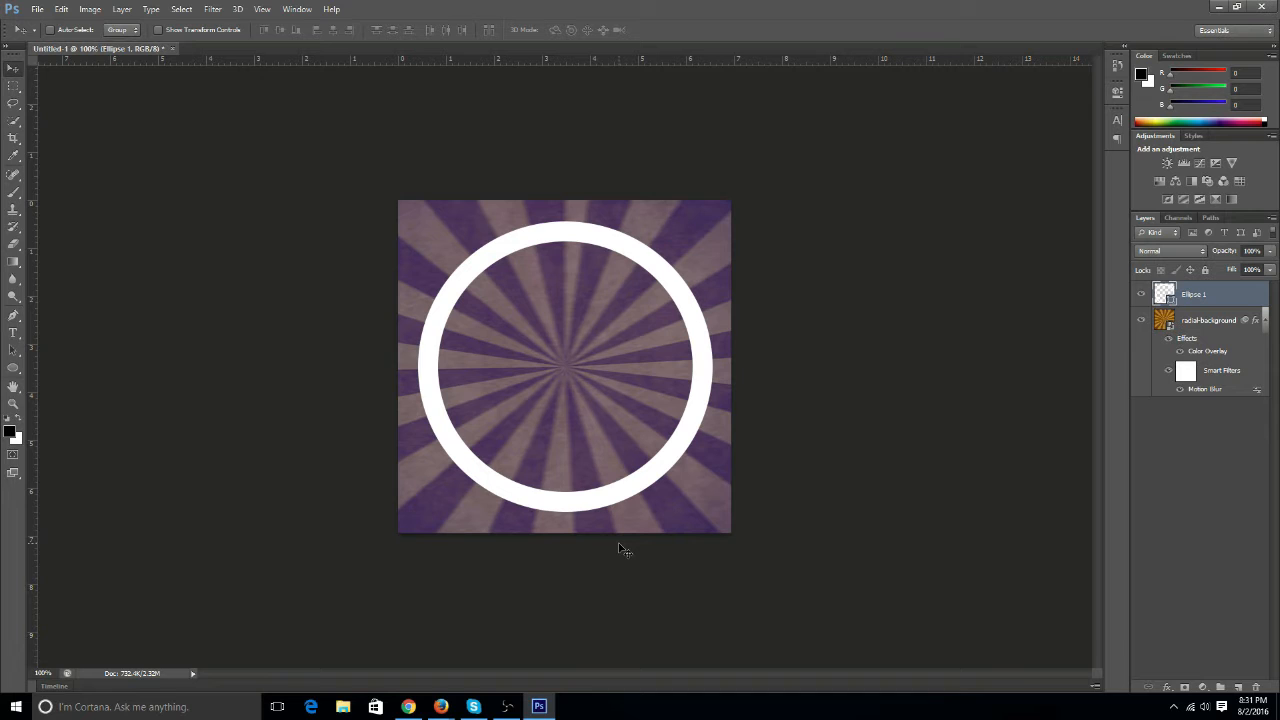
# Align the ring layer to the whole canvas by vertical and horizontal centers, and clear the selection.
pyautogui.hotkey('ctrl', 'a')
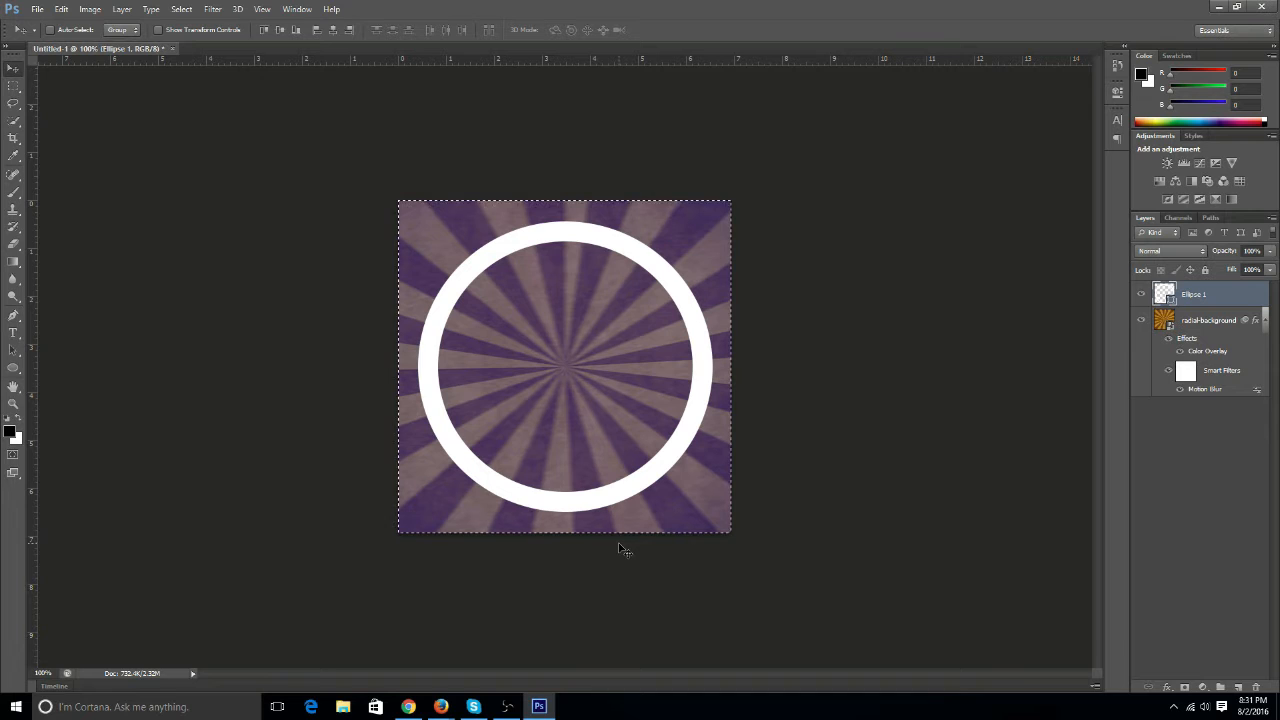
pyautogui.click(123, 10)
pyautogui.moveTo(266, 339)
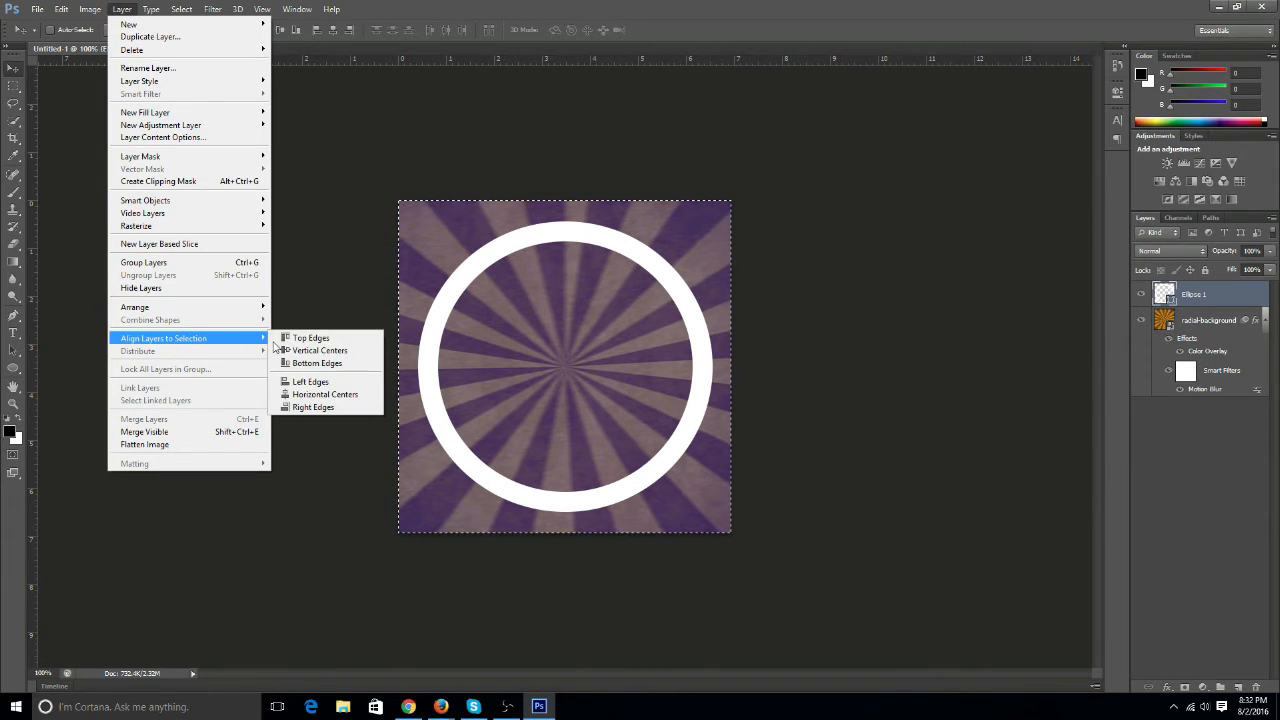
pyautogui.click(305, 350)
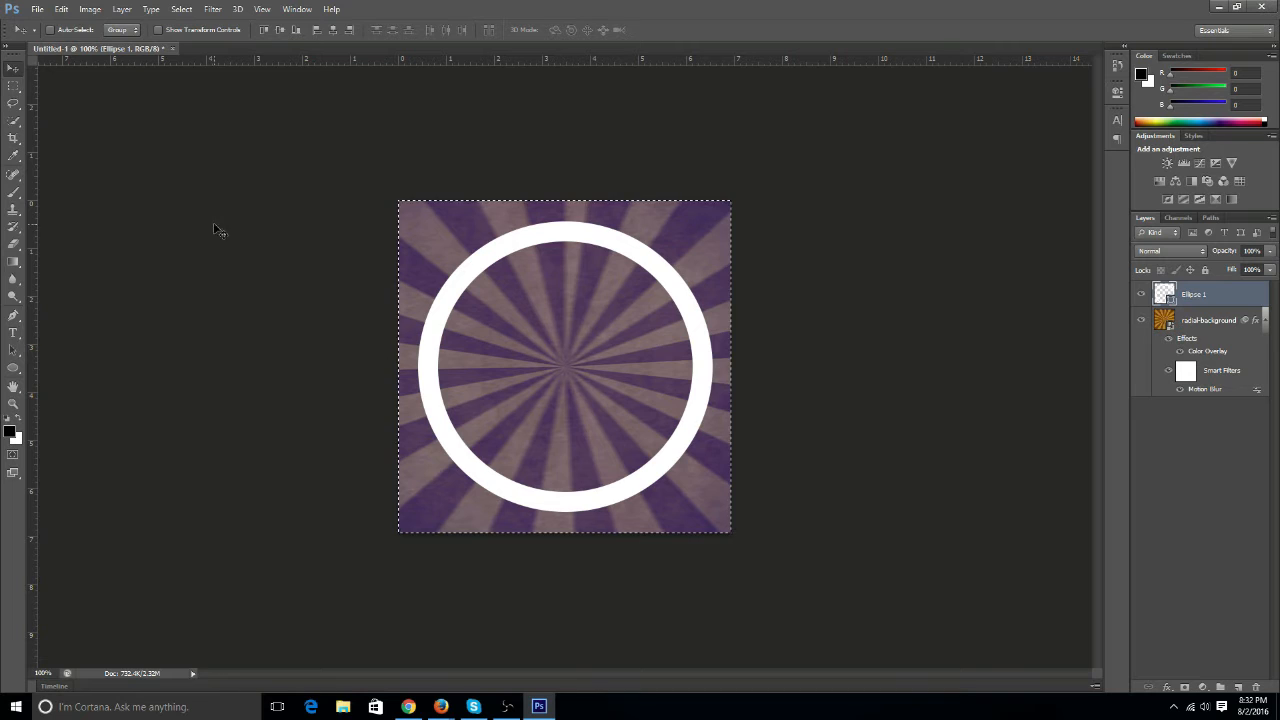
pyautogui.click(120, 12)
pyautogui.moveTo(193, 340)
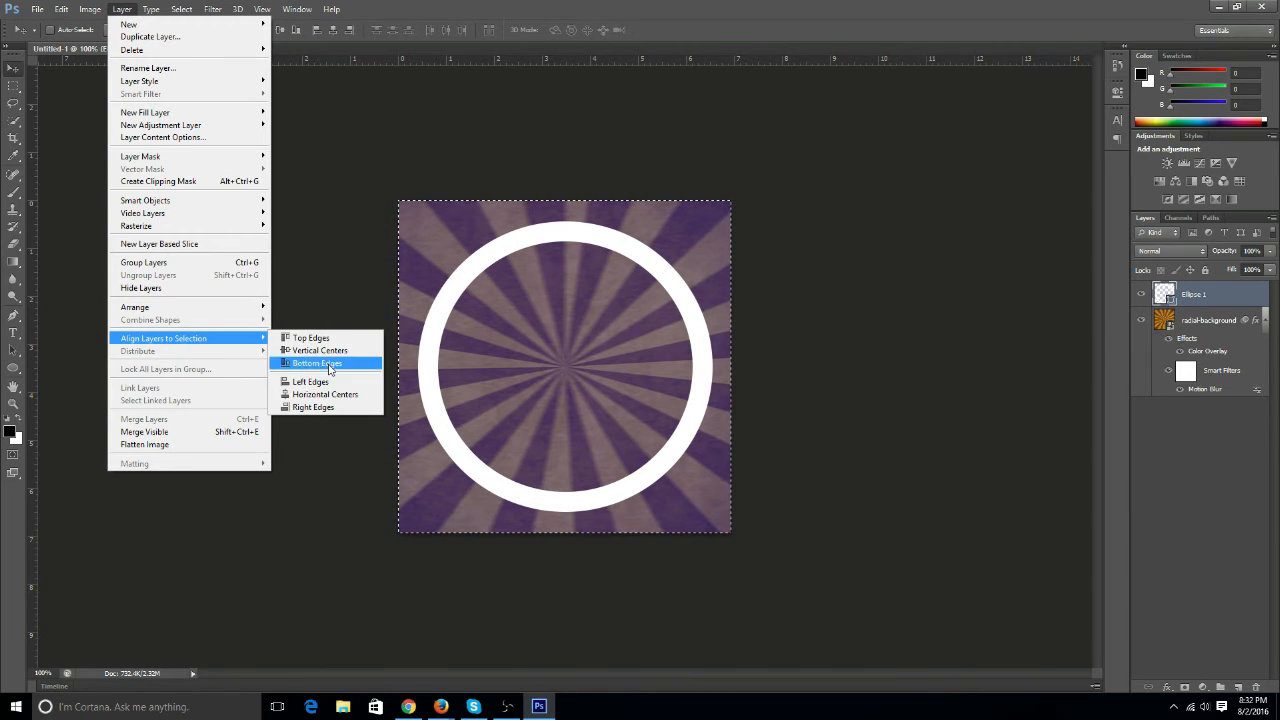
pyautogui.click(340, 394)
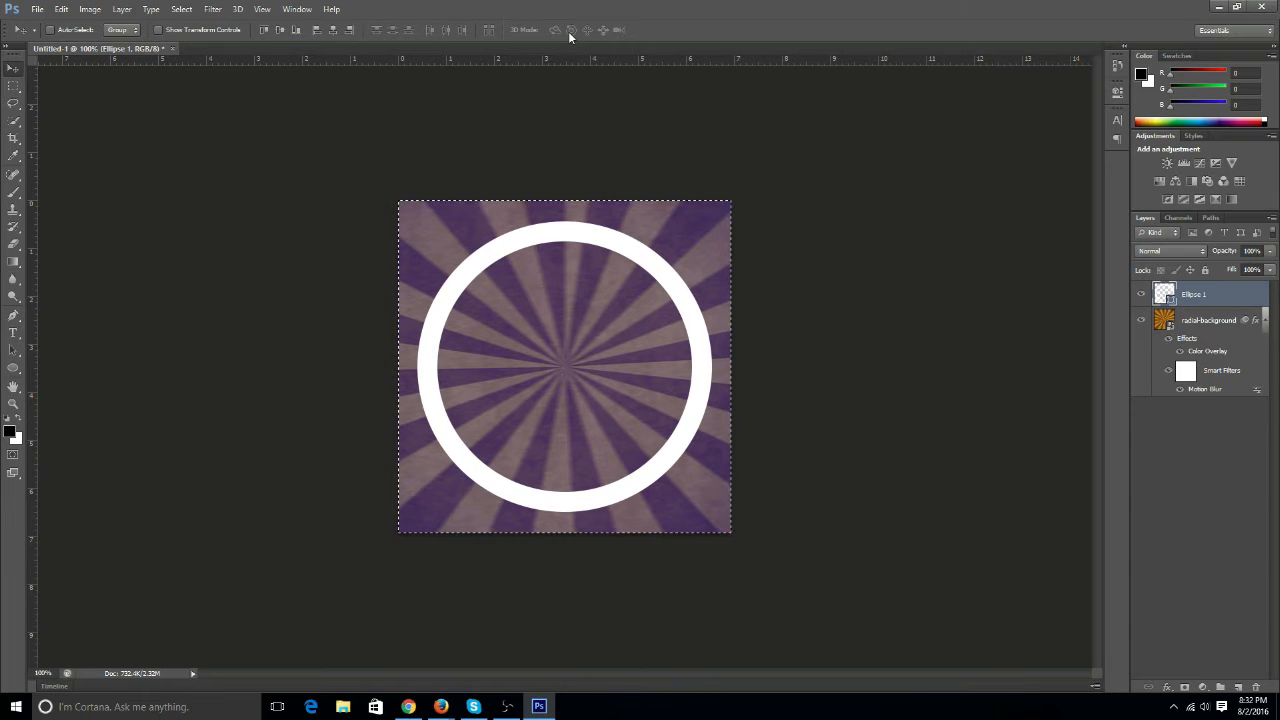
pyautogui.hotkey('ctrl', 'd')
# Switch to Chrome to look at the existing YouTube channel page, and return to Photoshop.
pyautogui.click(408, 706)
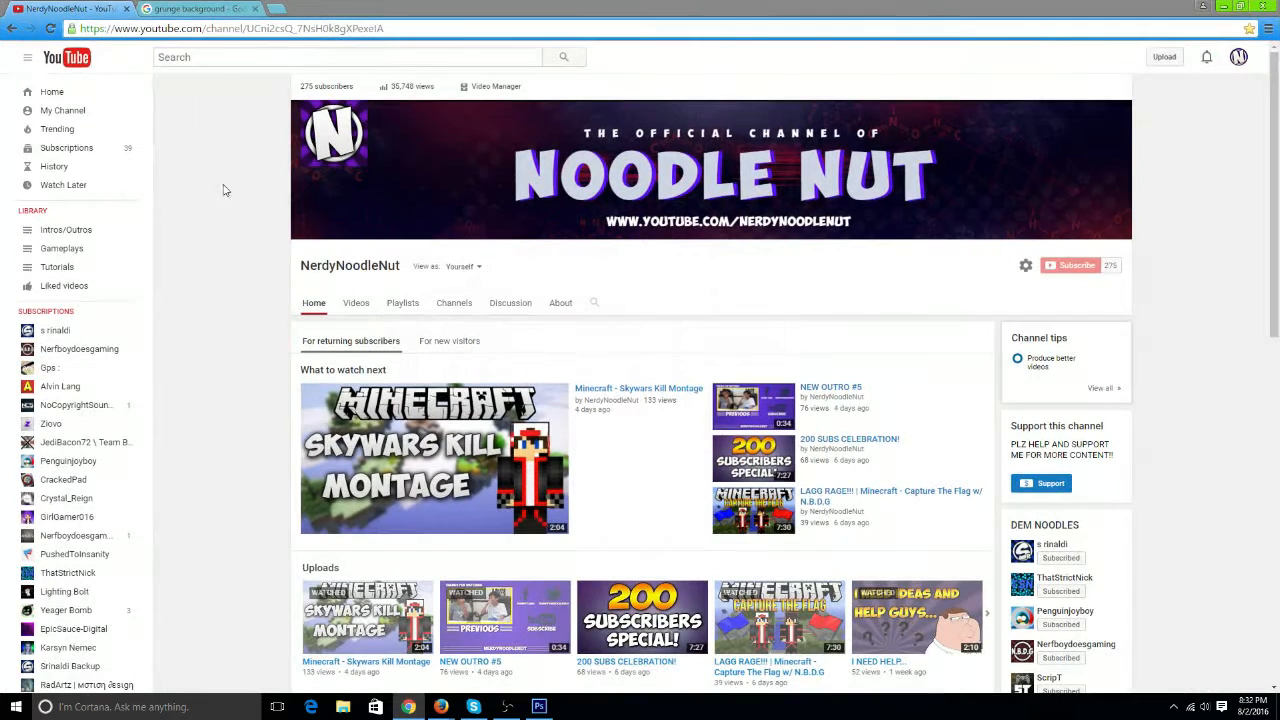
pyautogui.click(1224, 6)
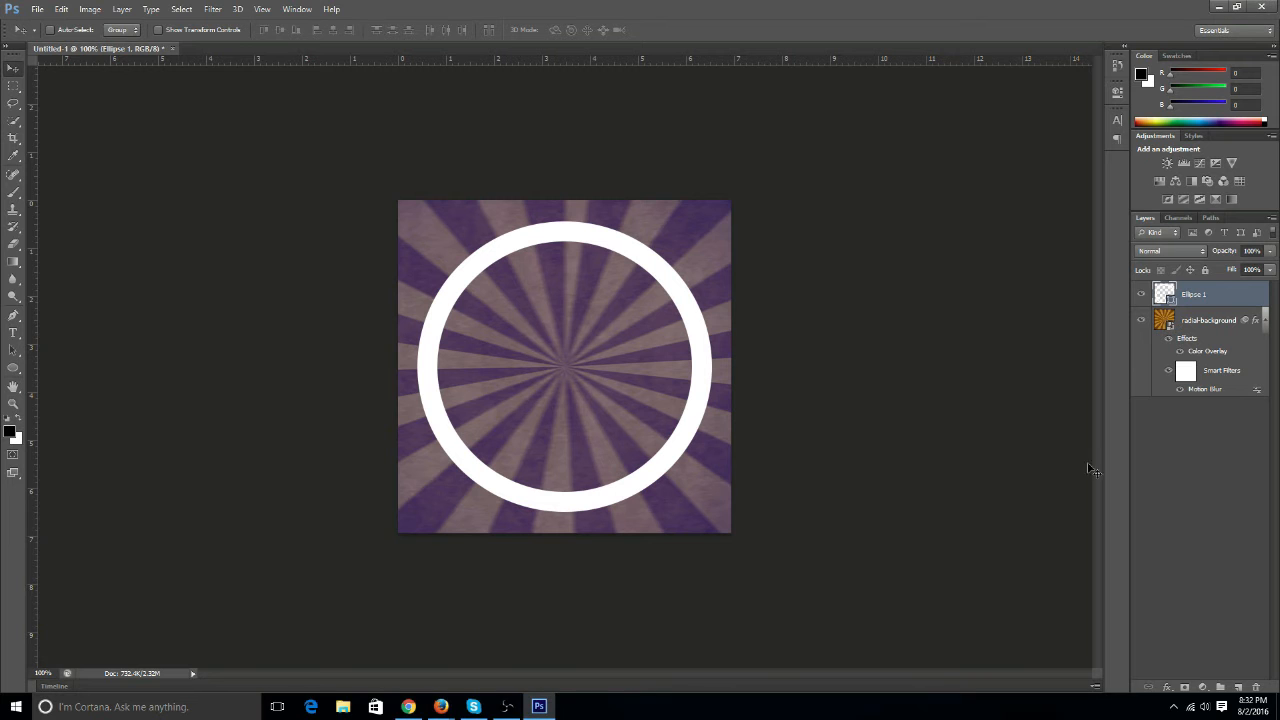
# Add a Drop Shadow effect to the Ellipse 1 ring layer and show its settings.
pyautogui.rightClick(1194, 301)
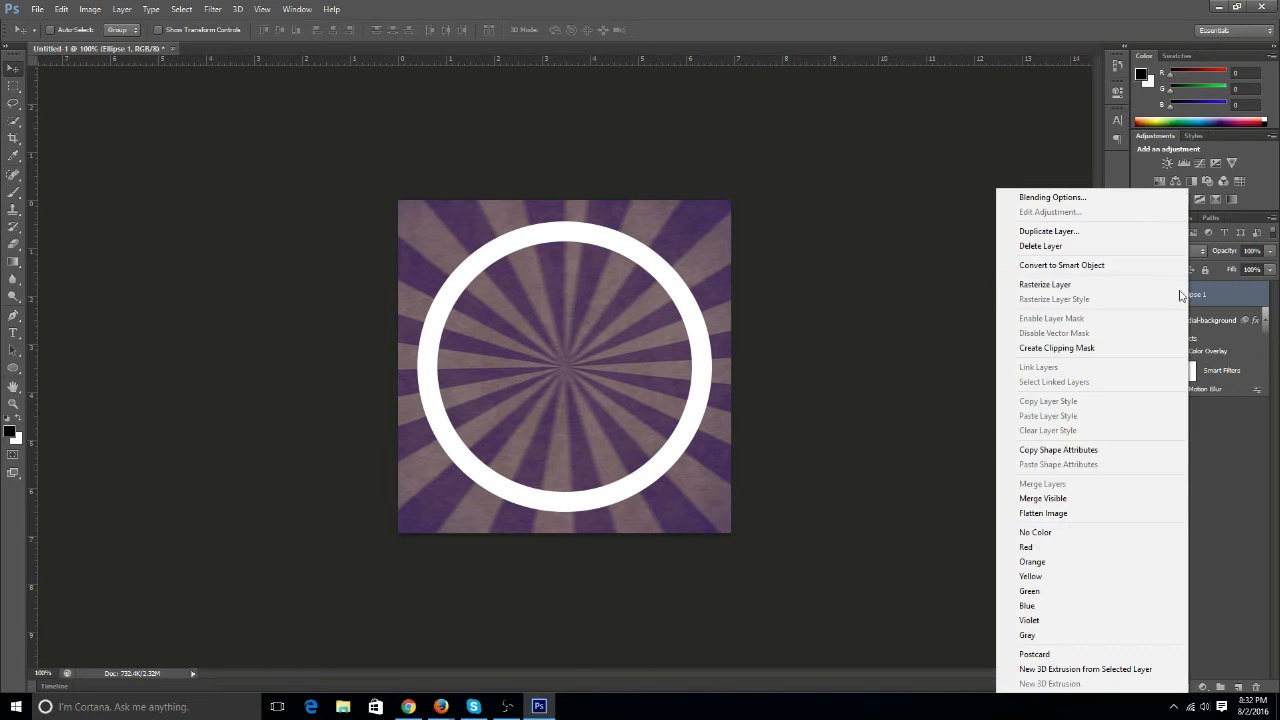
pyautogui.click(1062, 200)
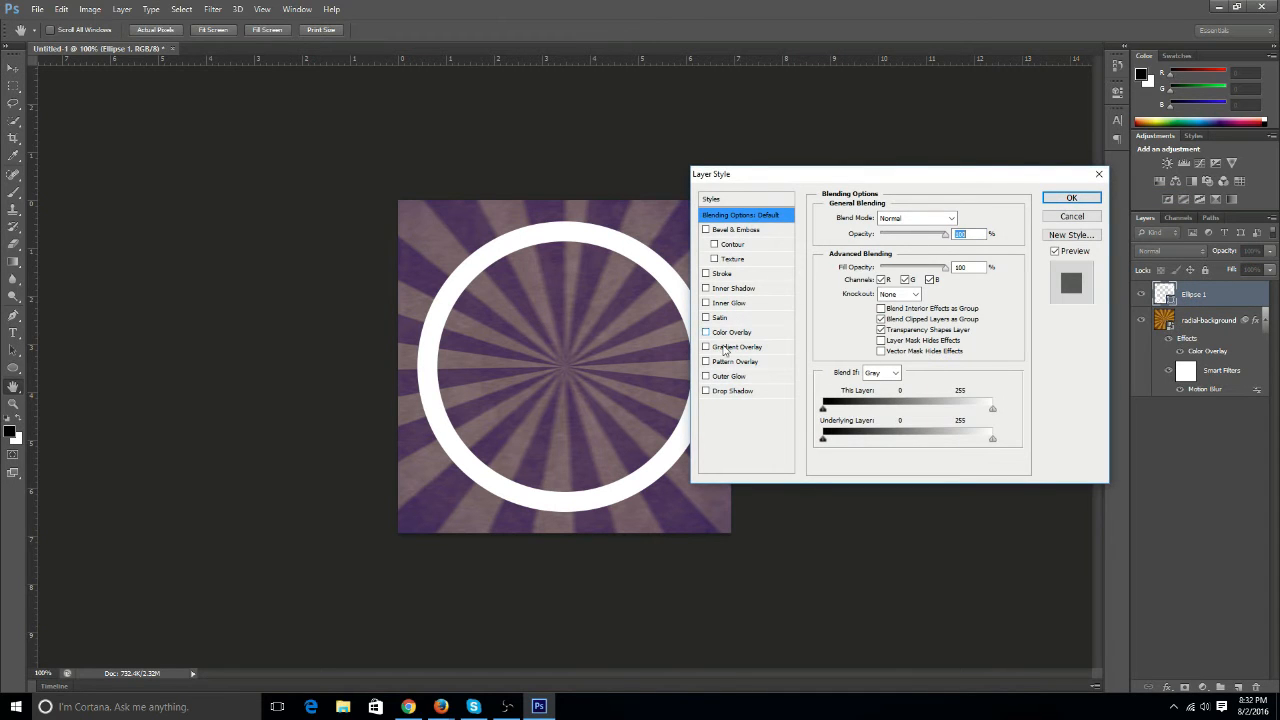
pyautogui.click(706, 391)
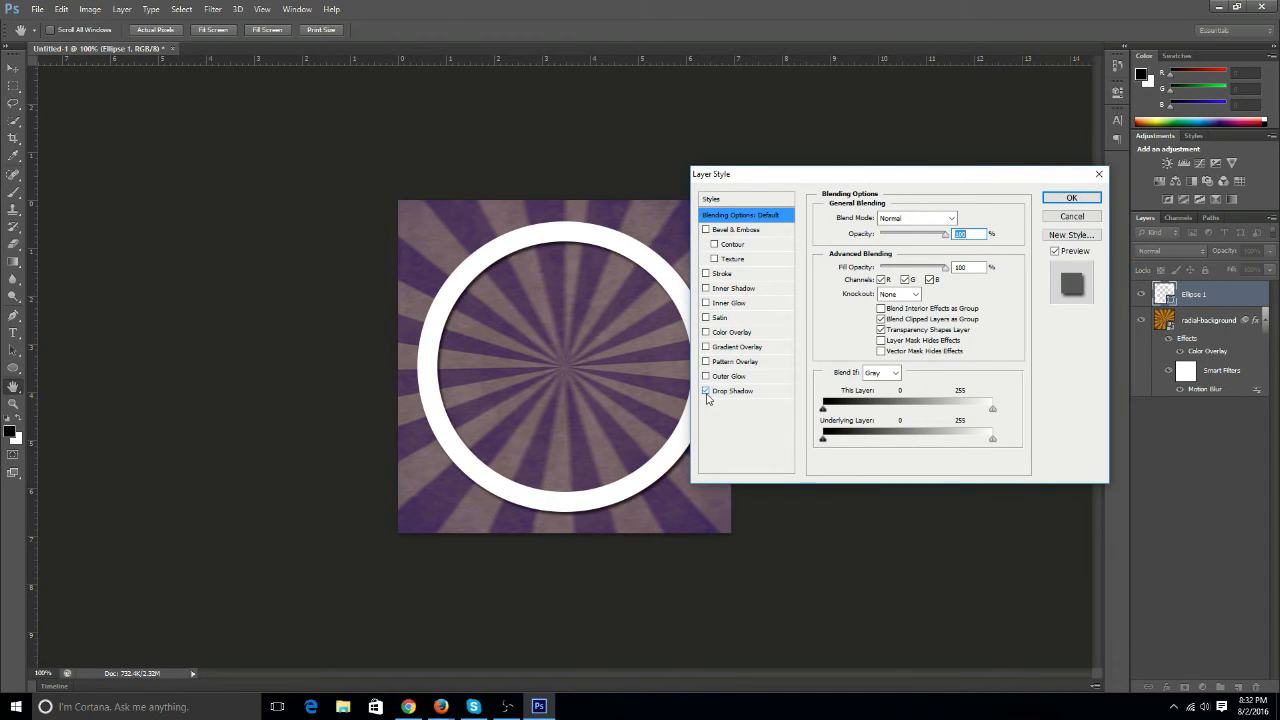
pyautogui.click(736, 392)
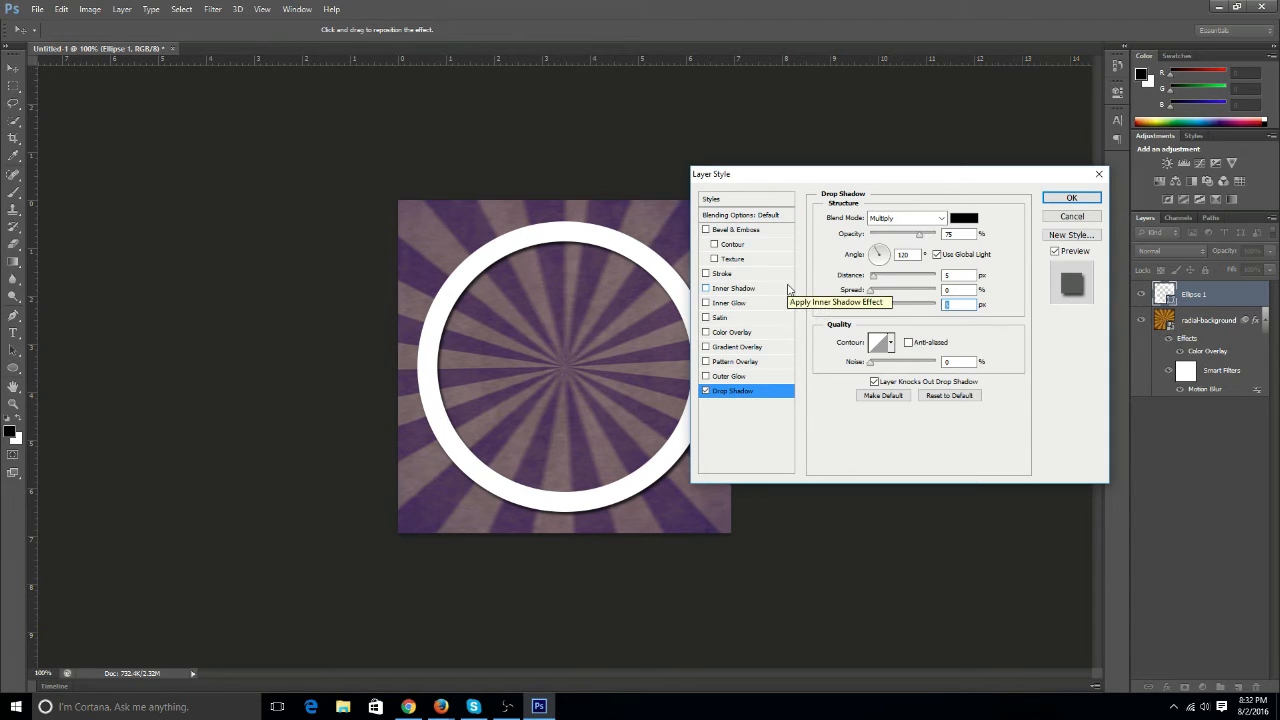
# Set the ring's drop shadow to 35 px size and 35% spread, and apply the layer style.
pyautogui.write('30')
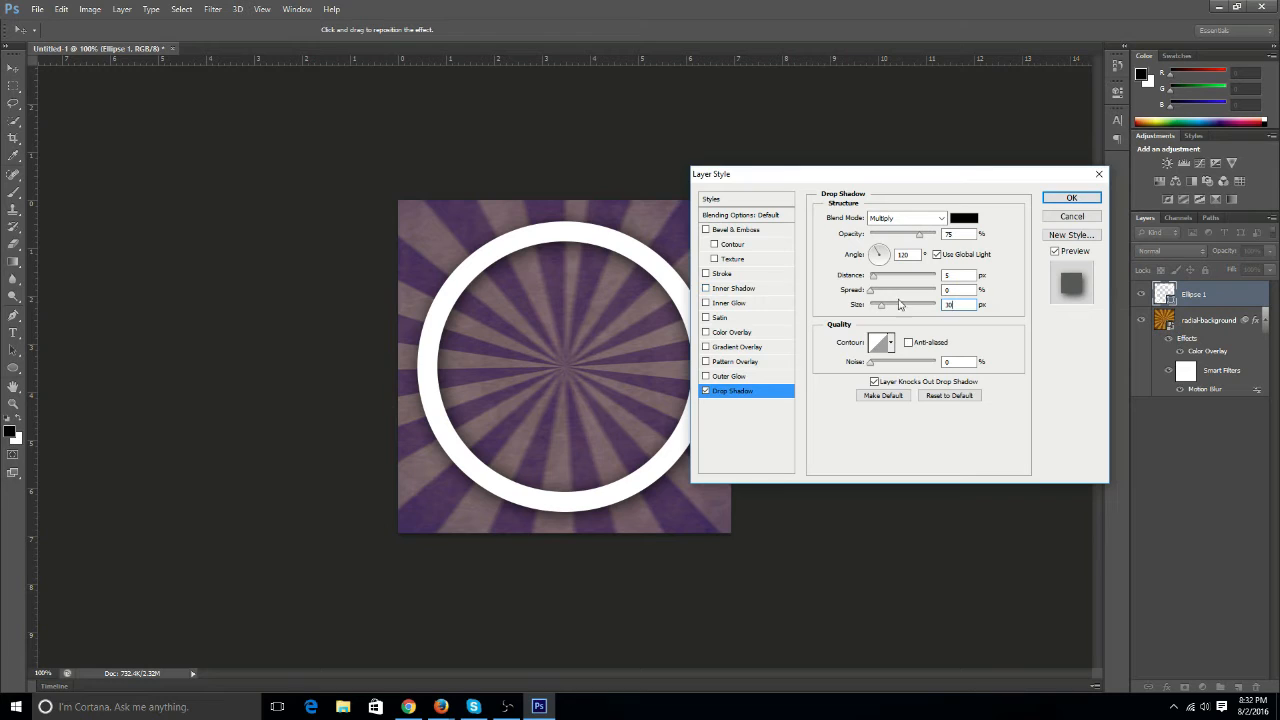
pyautogui.press('BackSpace')
pyautogui.press('BackSpace')
pyautogui.write('15')
pyautogui.hotkey('shift', 'Tab')
pyautogui.write('35')
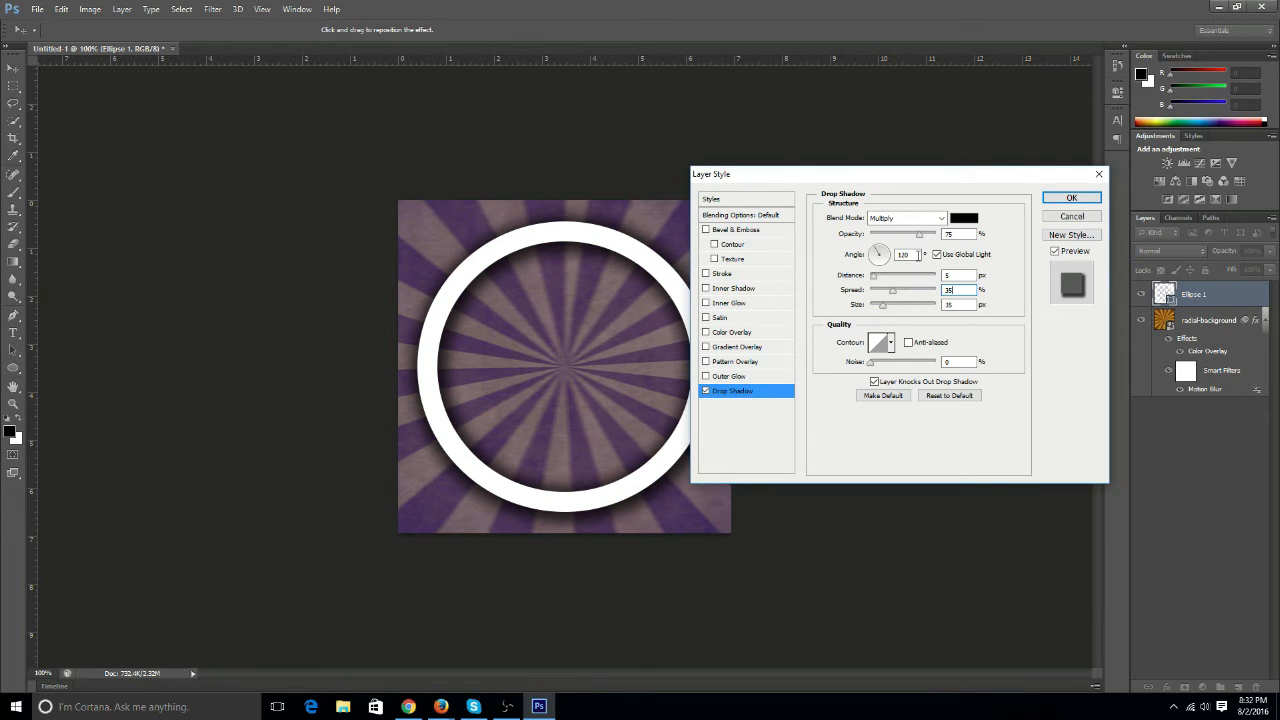
pyautogui.click(705, 348)
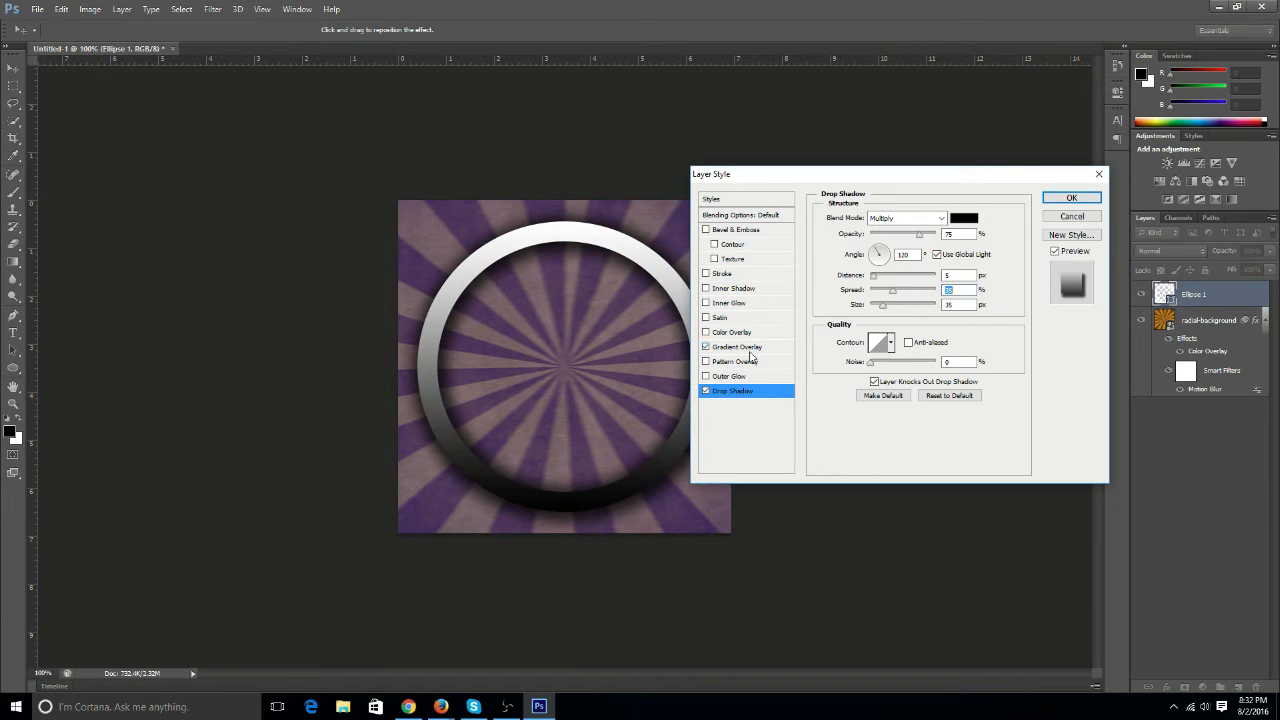
pyautogui.click(705, 347)
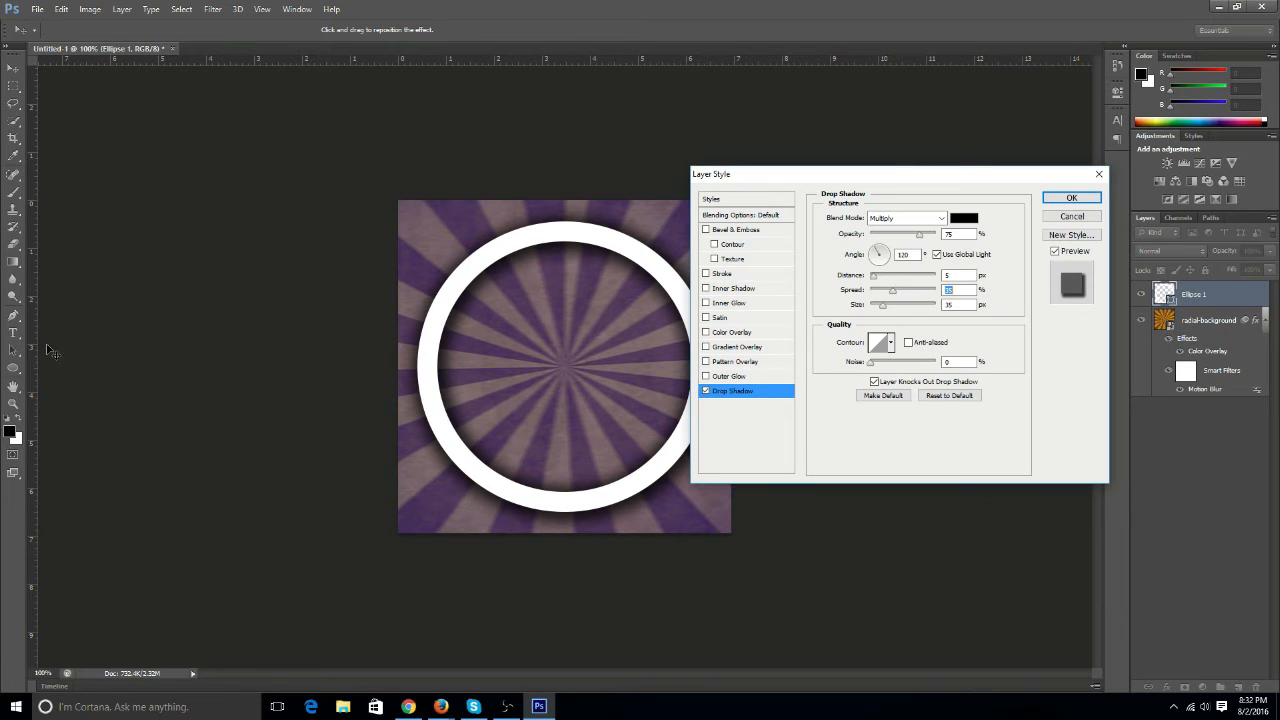
pyautogui.click(1078, 199)
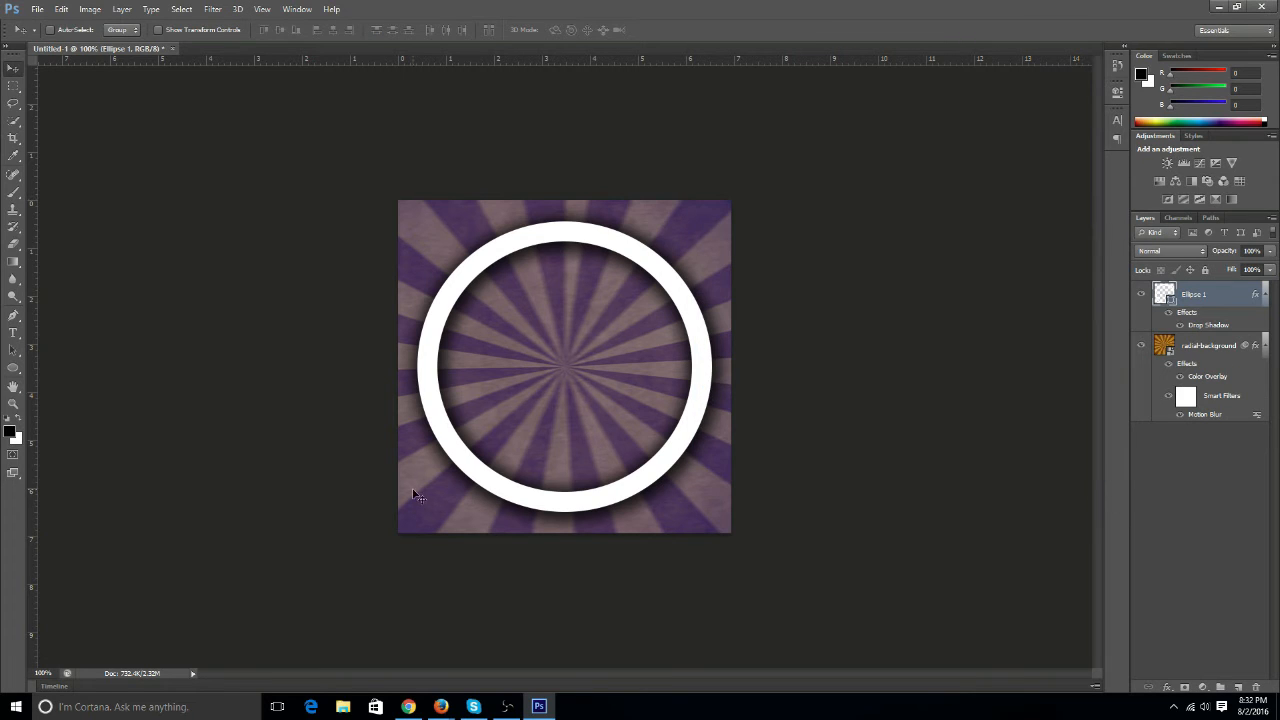
# Add the letter N as 300 pt ObelixPro text and move it inside the ring.
pyautogui.click(13, 332)
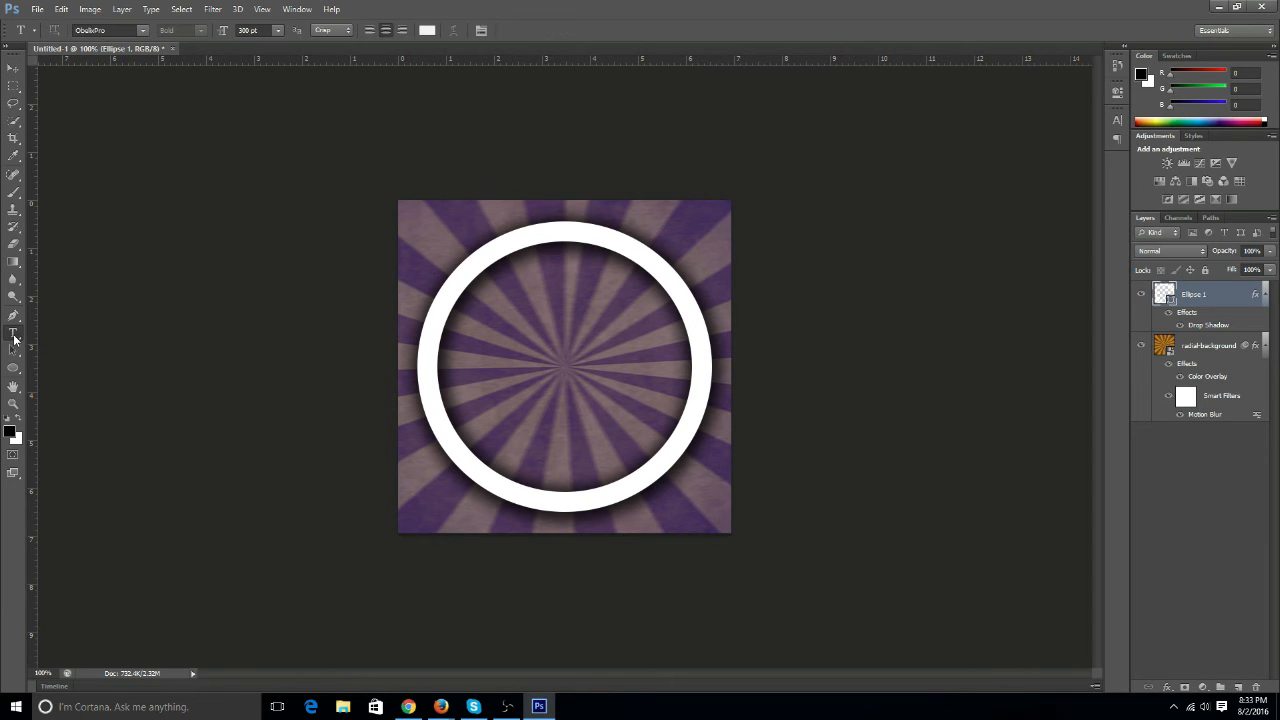
pyautogui.click(544, 343)
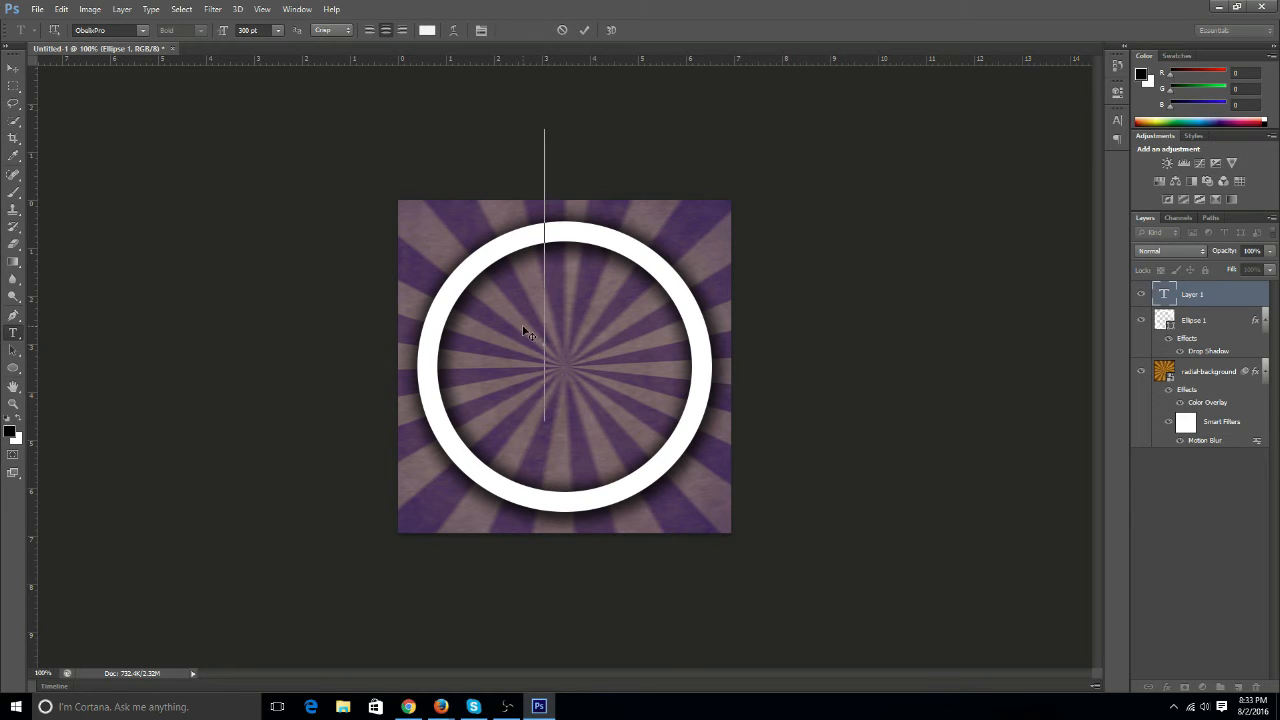
pyautogui.write('N')
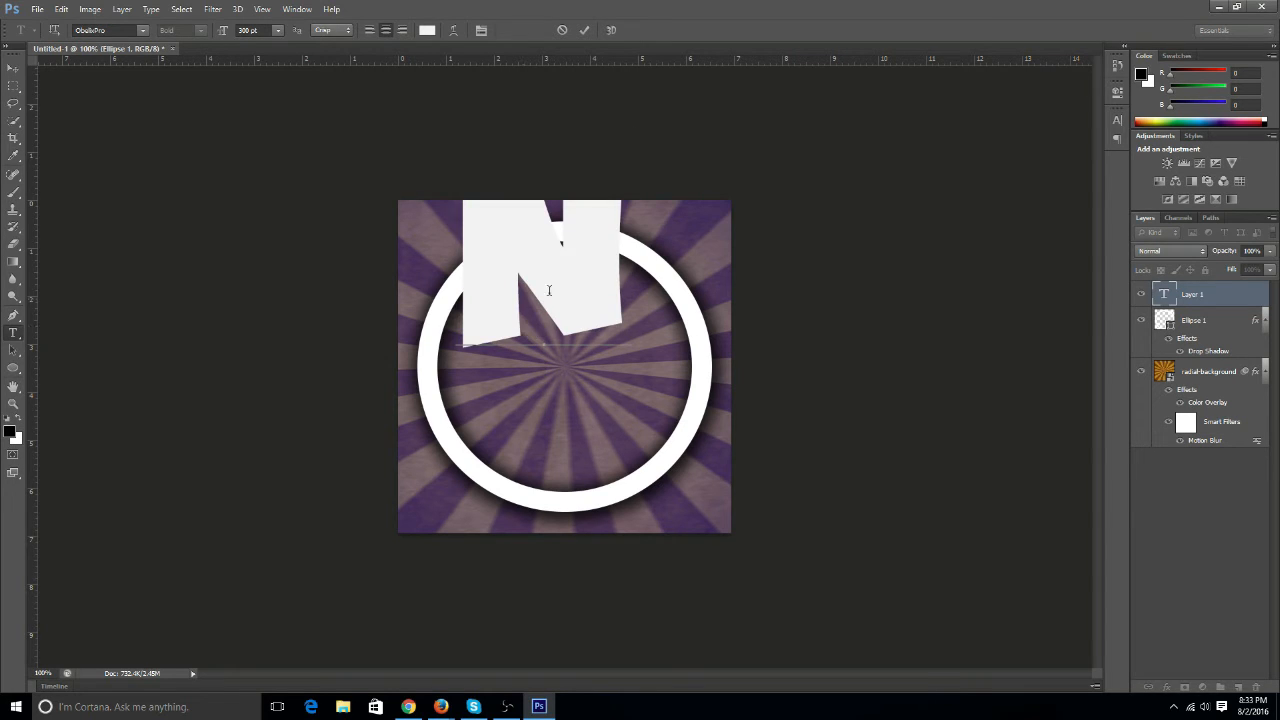
pyautogui.hotkey('ctrl', 'Return')
pyautogui.press('v')
pyautogui.moveTo(608, 298); pyautogui.dragTo(629, 431)
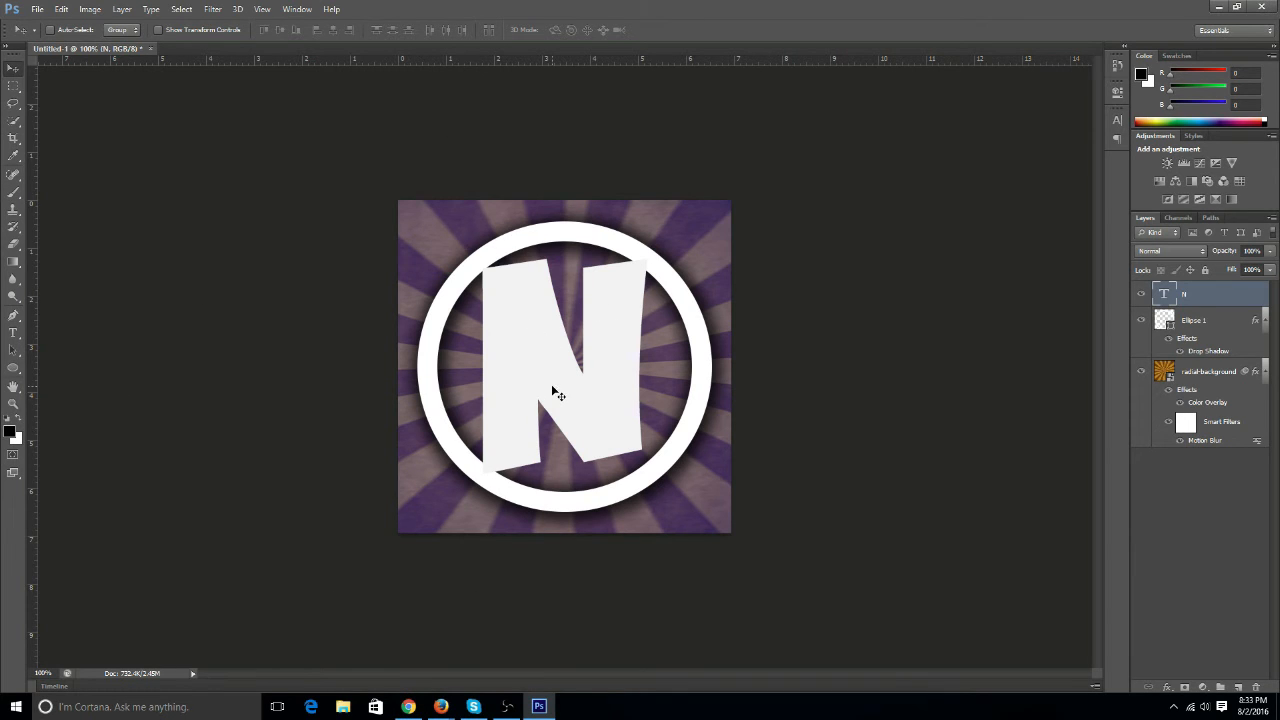
# Enlarge the letter N to about 115%, rotate it about -6.4° and position it over the ring with Free Transform.
pyautogui.hotkey('ctrl', 't')
pyautogui.moveTo(652, 547); pyautogui.dragTo(750, 525)
pyautogui.moveTo(590, 379)
pyautogui.mouseDown()
pyautogui.moveTo(581, 351)
pyautogui.moveTo(578, 364)
pyautogui.mouseUp()
pyautogui.moveTo(661, 217); pyautogui.dragTo(632, 238)
pyautogui.moveTo(582, 316)
pyautogui.mouseDown()
pyautogui.moveTo(606, 341)
pyautogui.moveTo(595, 334)
pyautogui.mouseUp()
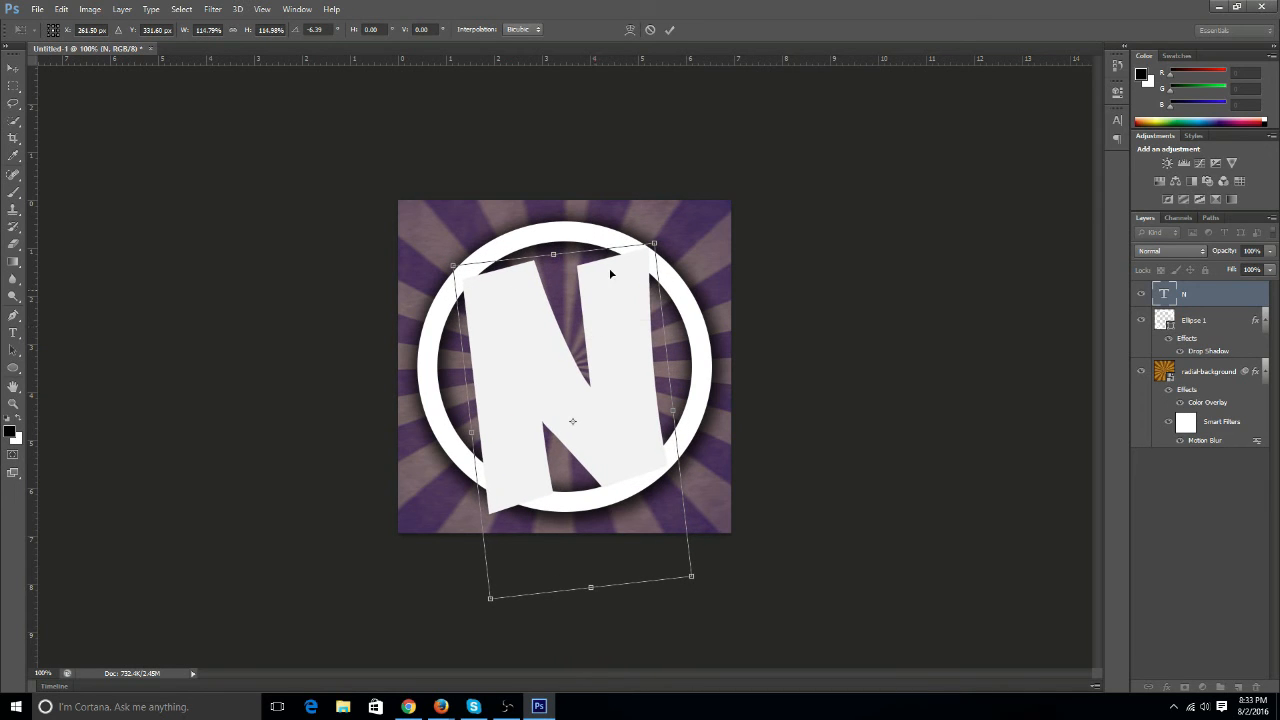
pyautogui.click(670, 29)
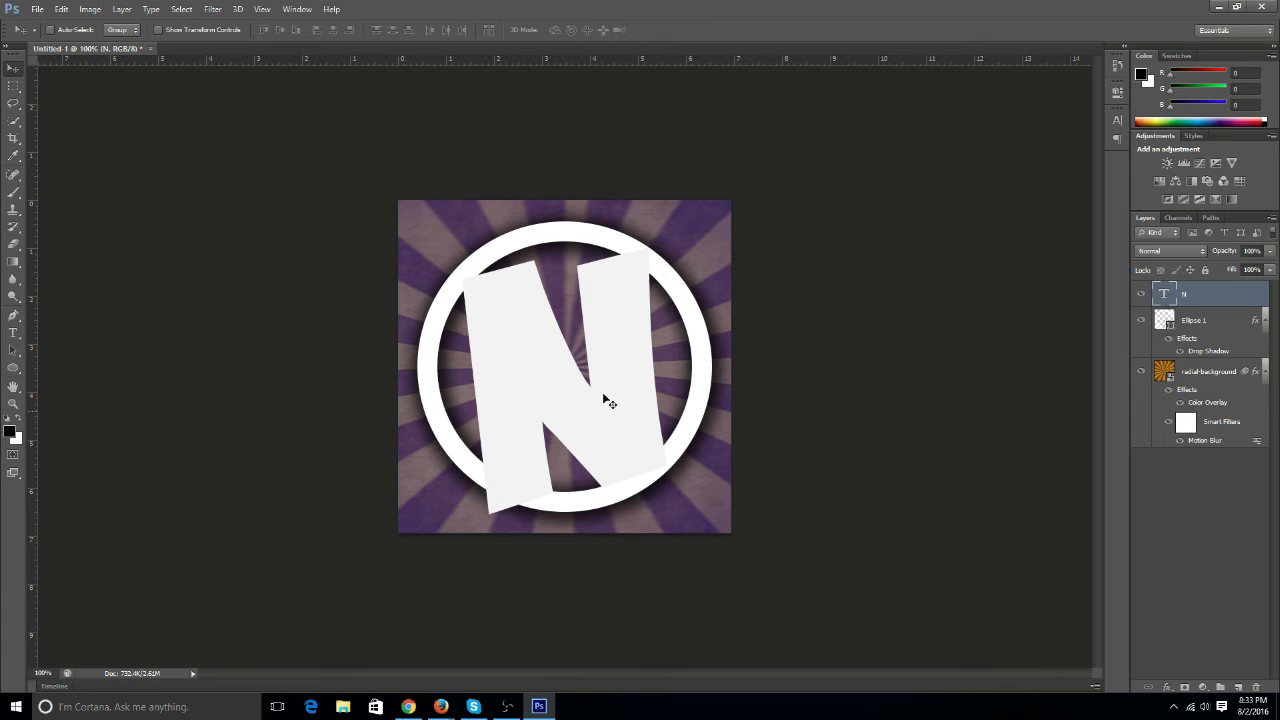
# Add a Drop Shadow effect to the N text layer and show its settings.
pyautogui.rightClick(1226, 297)
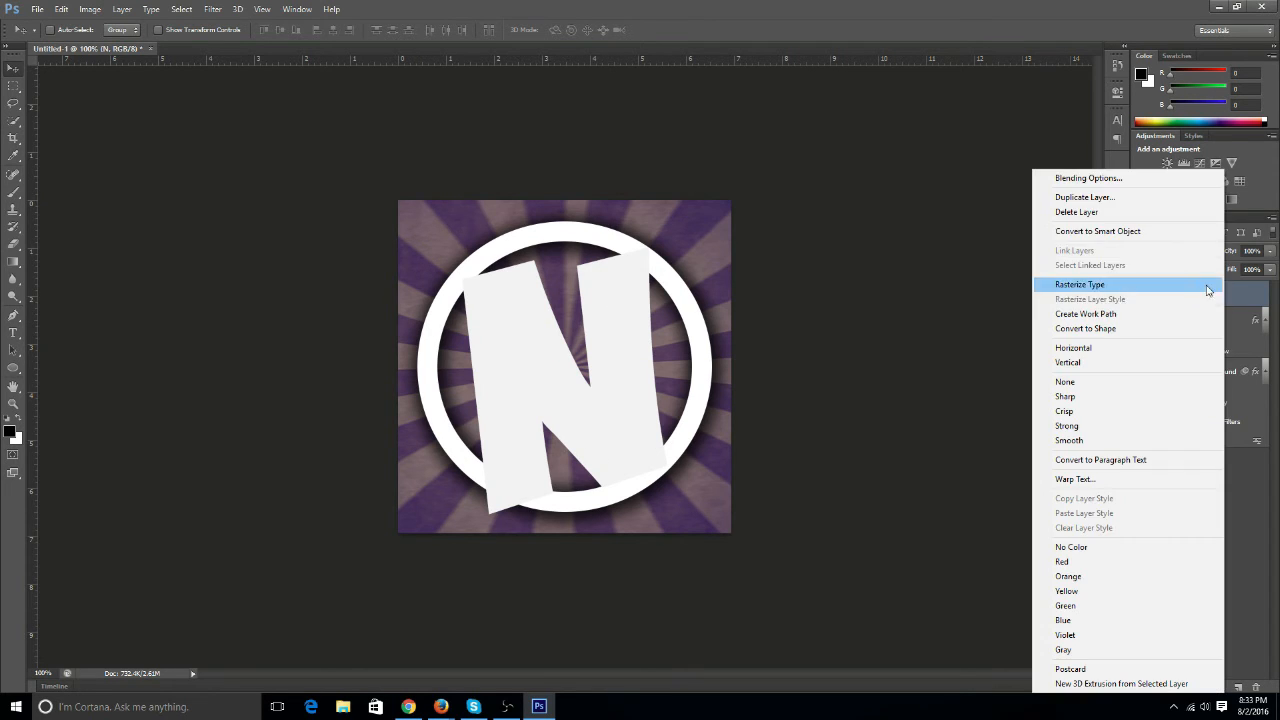
pyautogui.click(1078, 179)
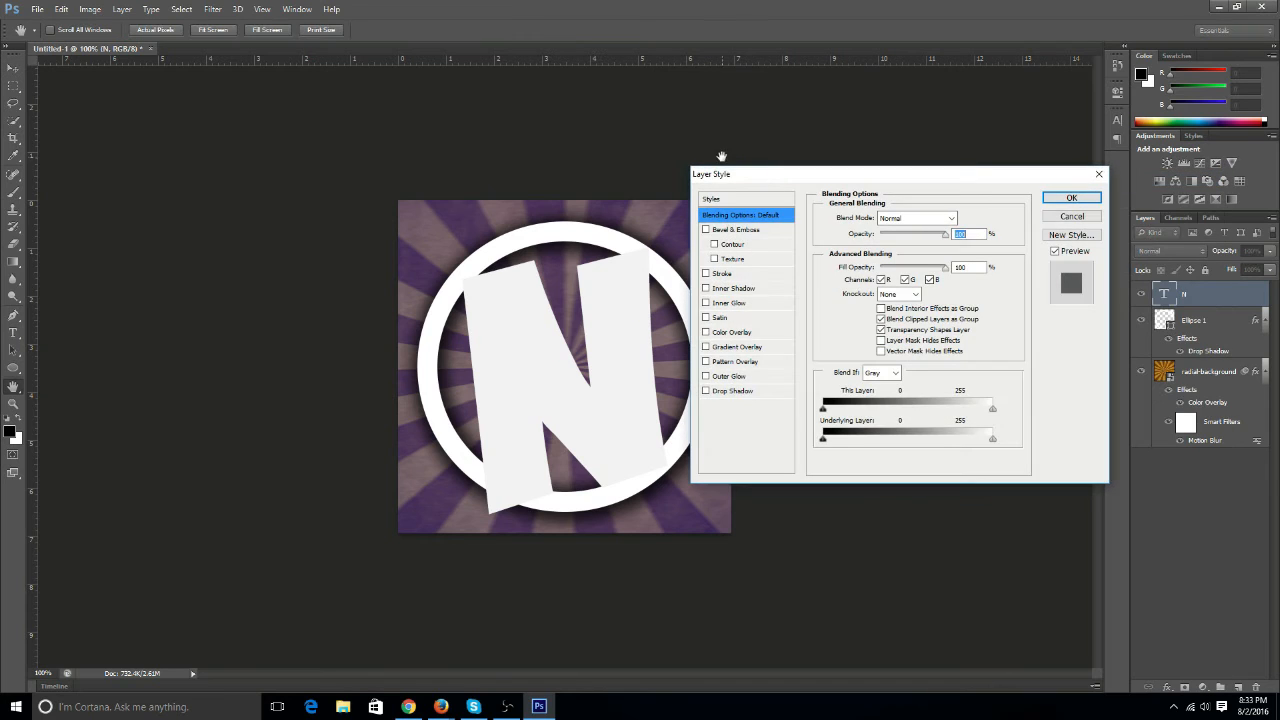
pyautogui.moveTo(758, 172); pyautogui.dragTo(840, 177)
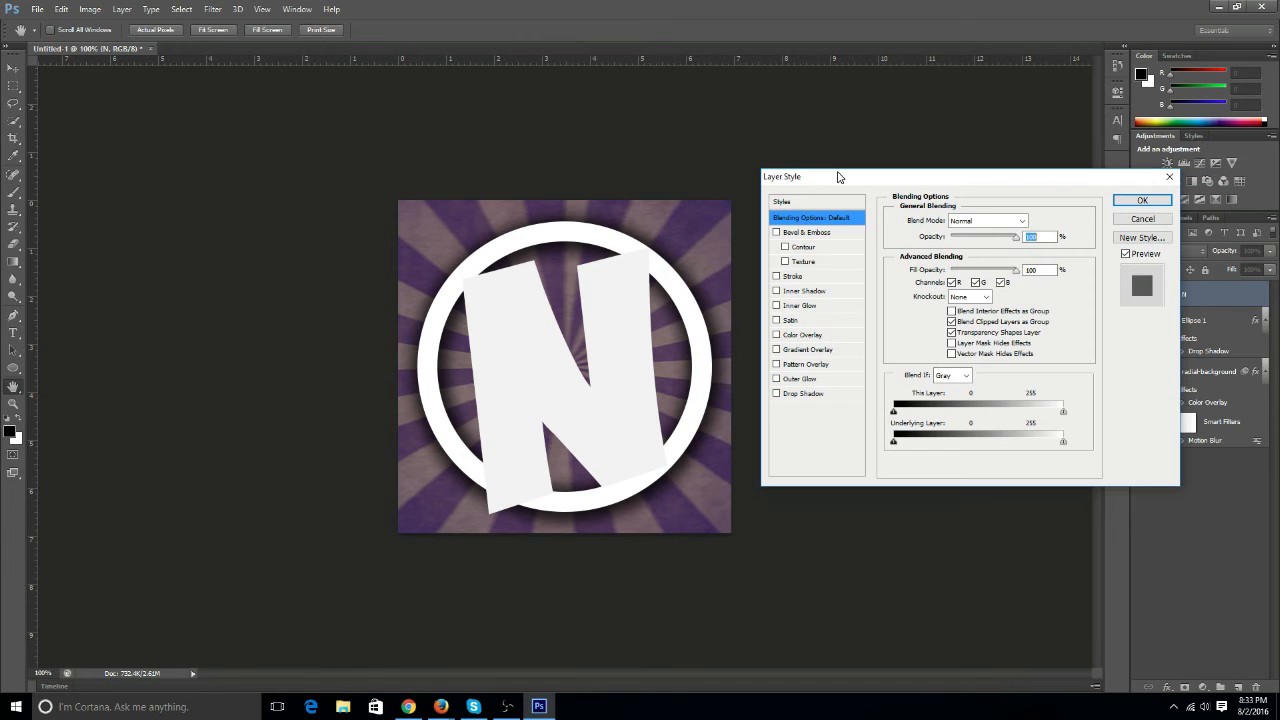
pyautogui.click(776, 396)
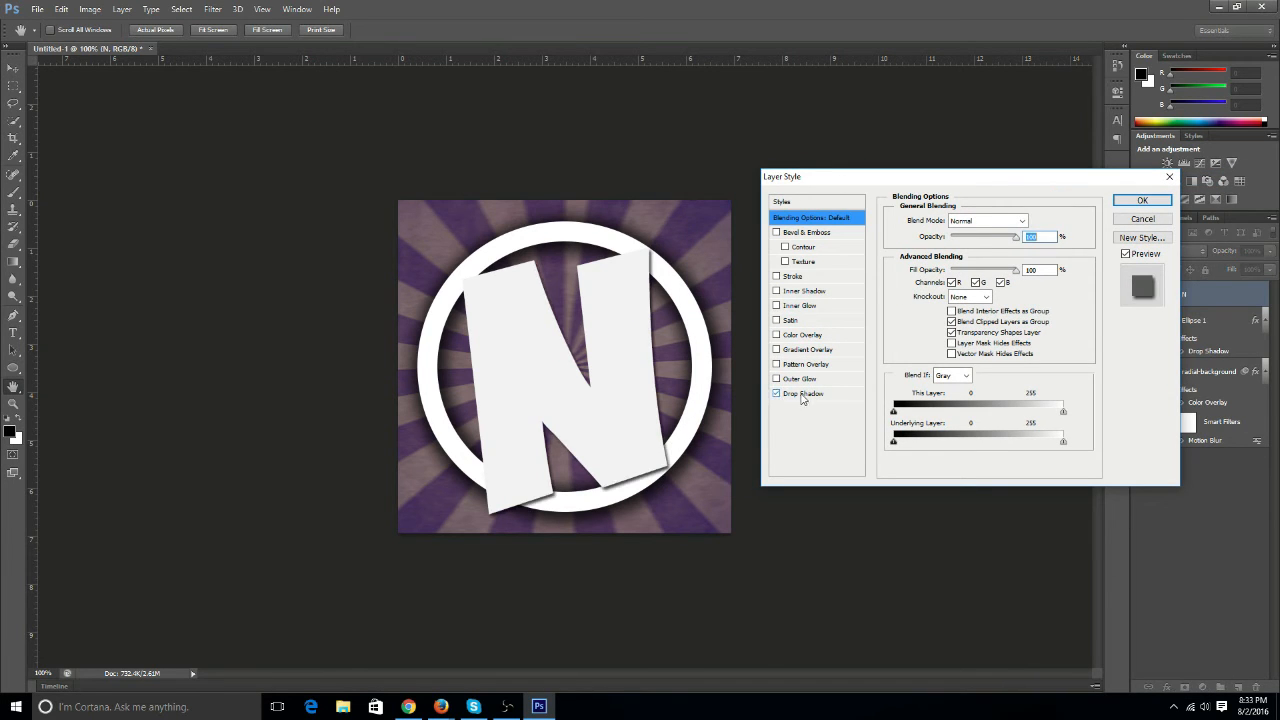
pyautogui.click(805, 394)
# Set the letter N's drop shadow to 40 px size and 40% spread.
pyautogui.doubleClick(1020, 308)
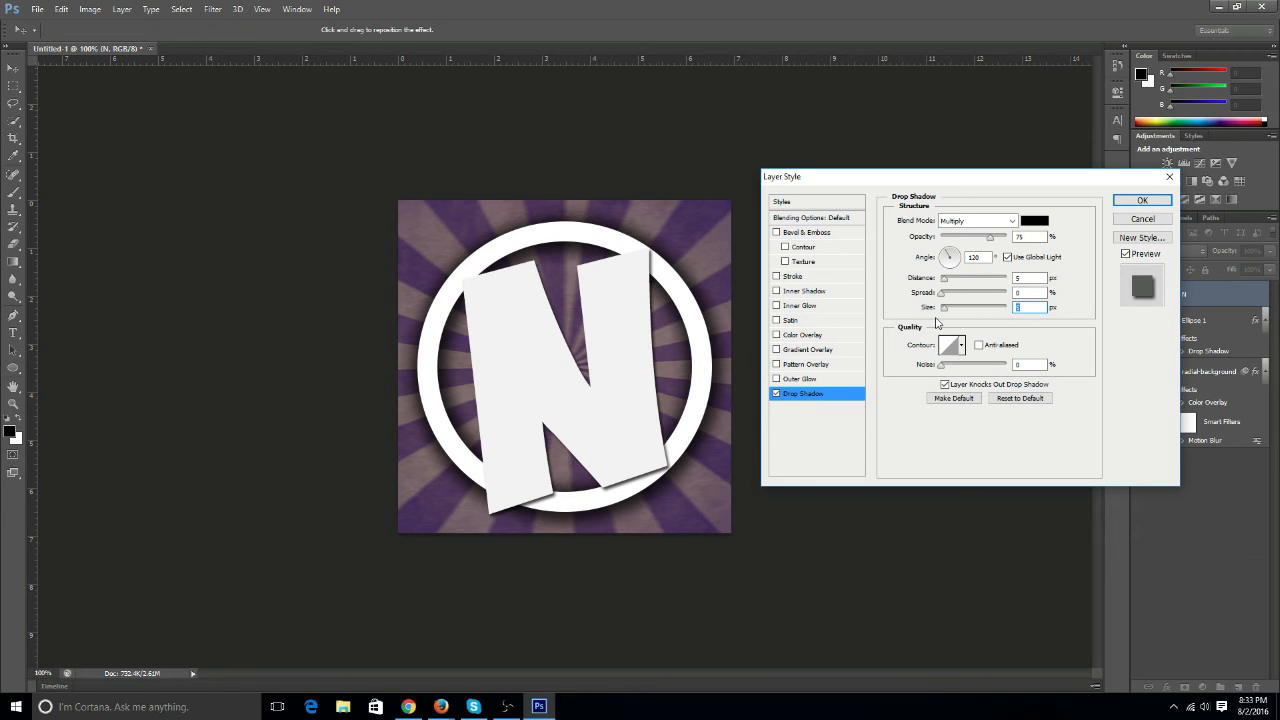
pyautogui.write('35')
pyautogui.hotkey('shift', 'Tab')
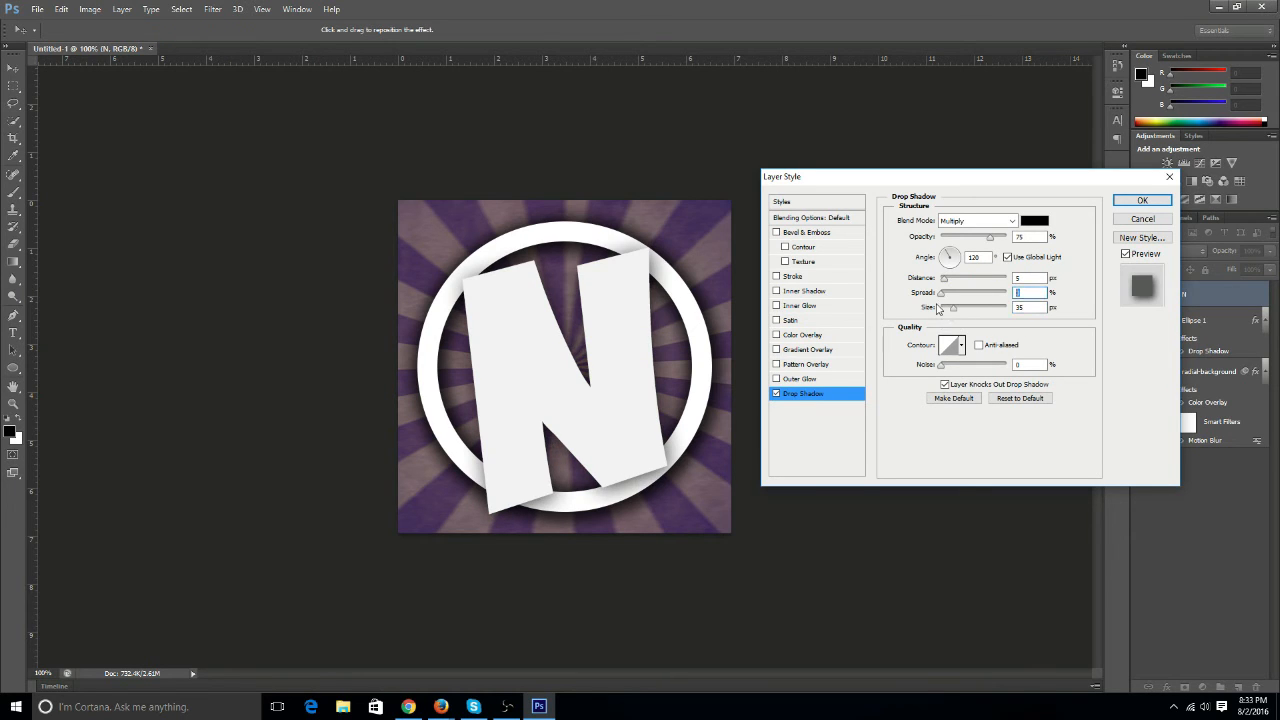
pyautogui.write('35')
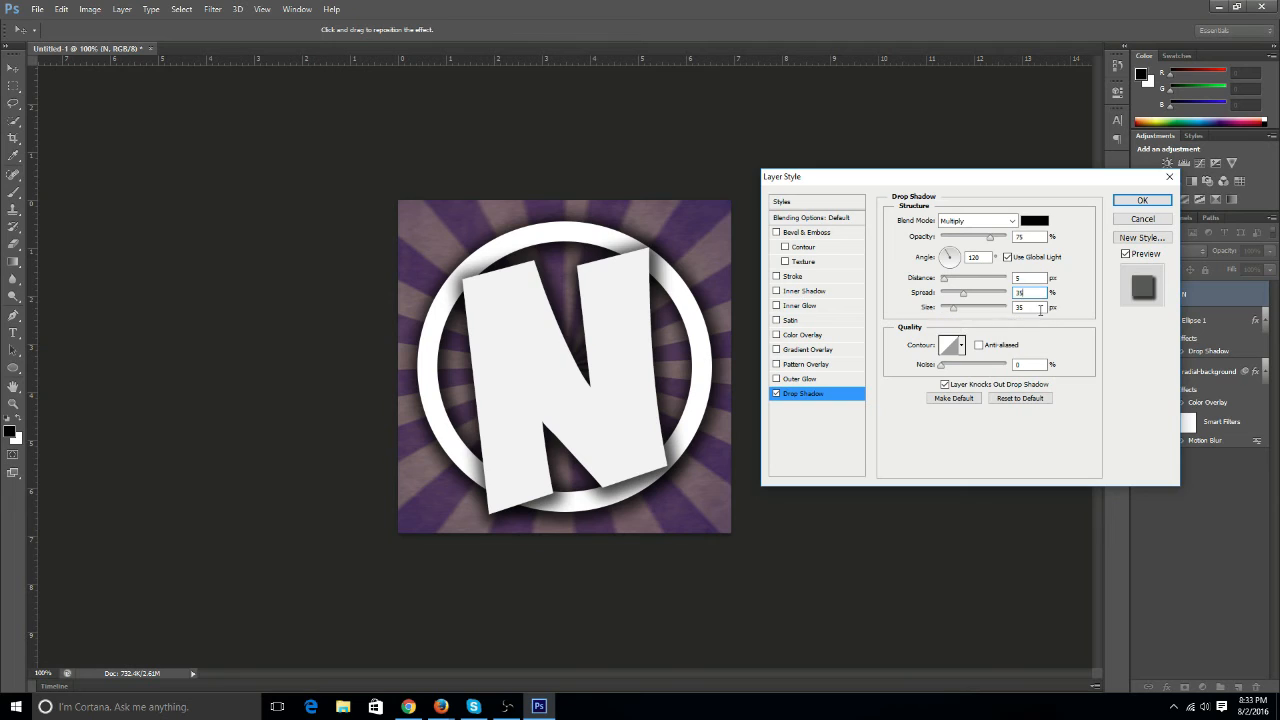
pyautogui.press('Tab')
pyautogui.write('40')
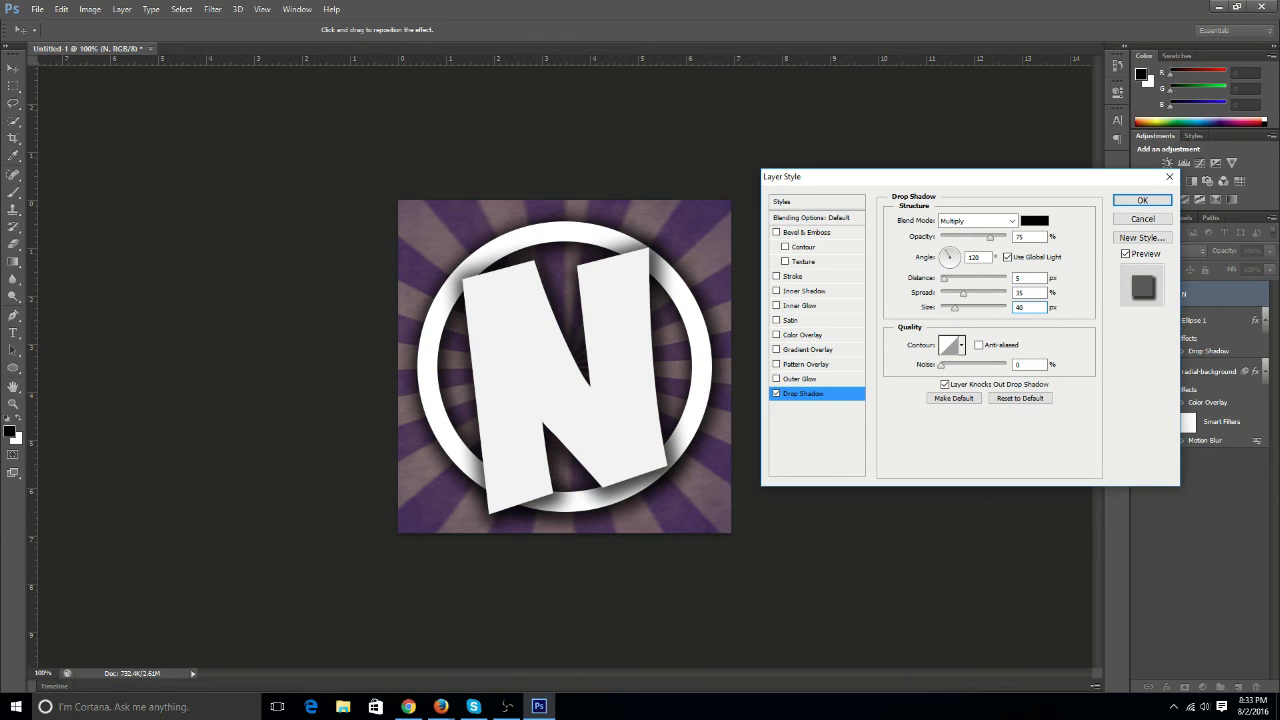
pyautogui.moveTo(1025, 293); pyautogui.dragTo(927, 296)
pyautogui.write('40')
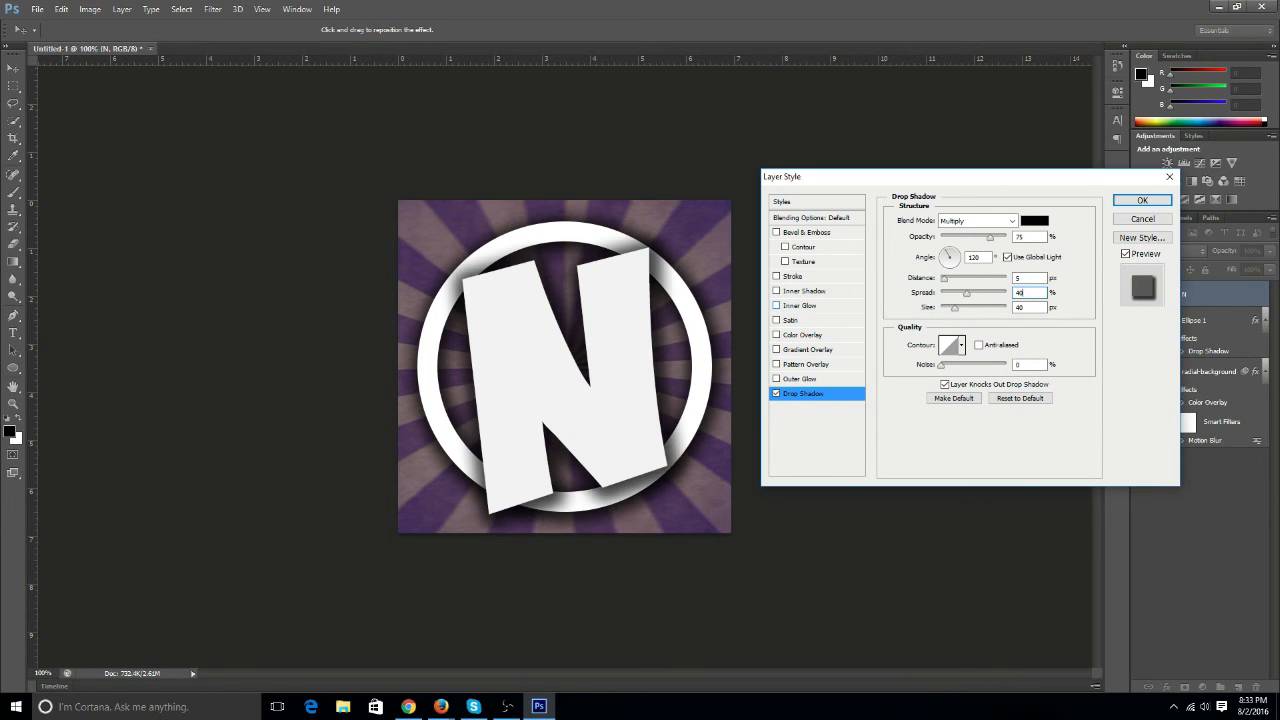
# Add a black-to-white linear Gradient Overlay to the letter N and set its opacity to 10%.
pyautogui.click(777, 350)
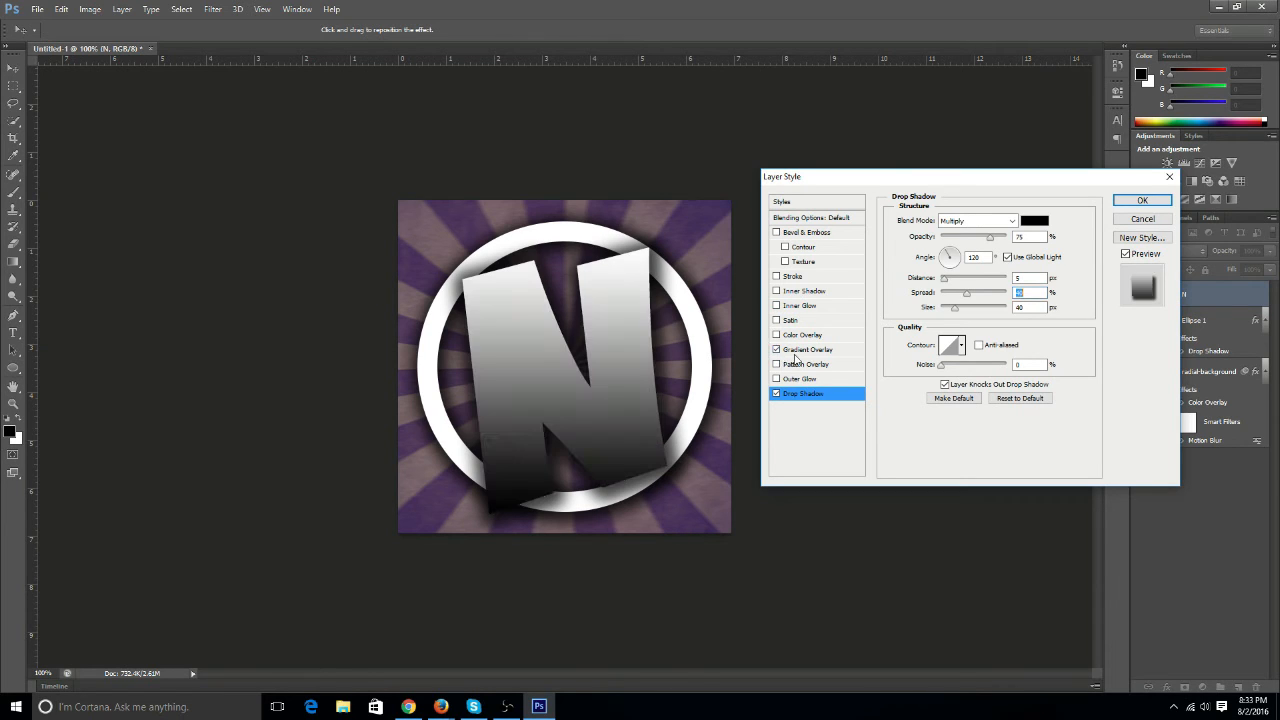
pyautogui.click(800, 351)
pyautogui.click(1049, 240)
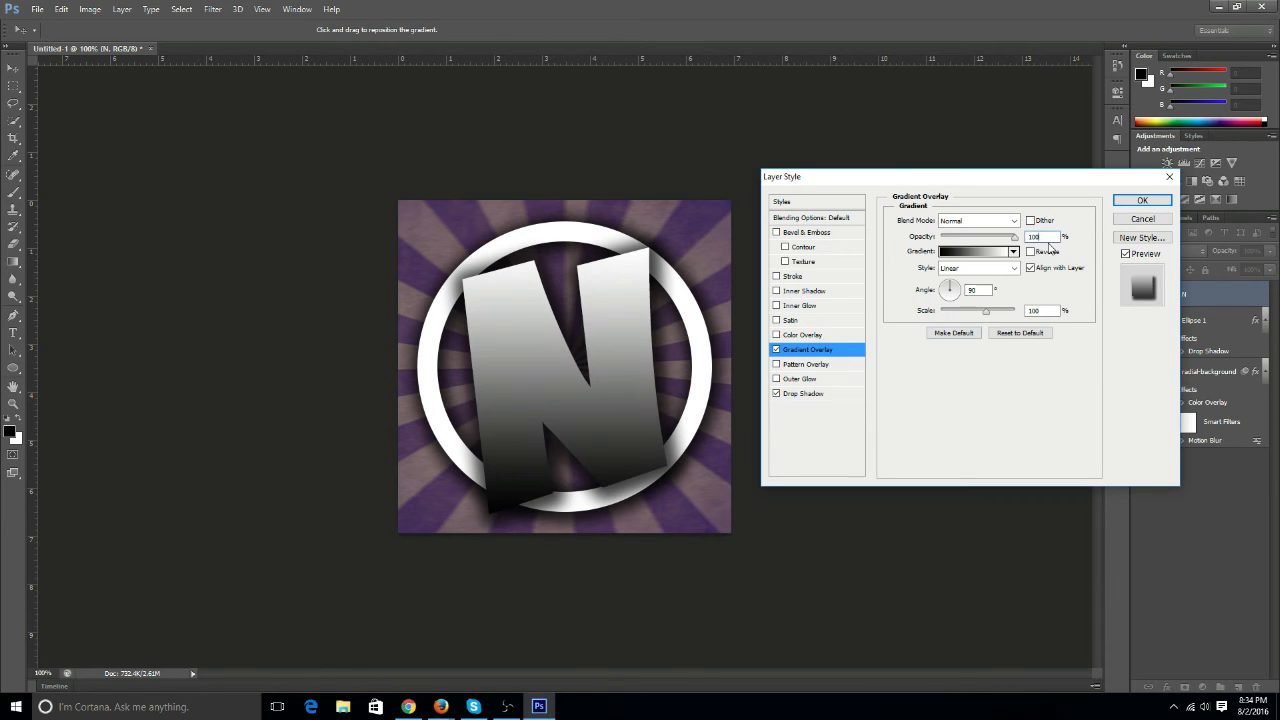
pyautogui.press('BackSpace')
pyautogui.press('BackSpace')
pyautogui.press('BackSpace')
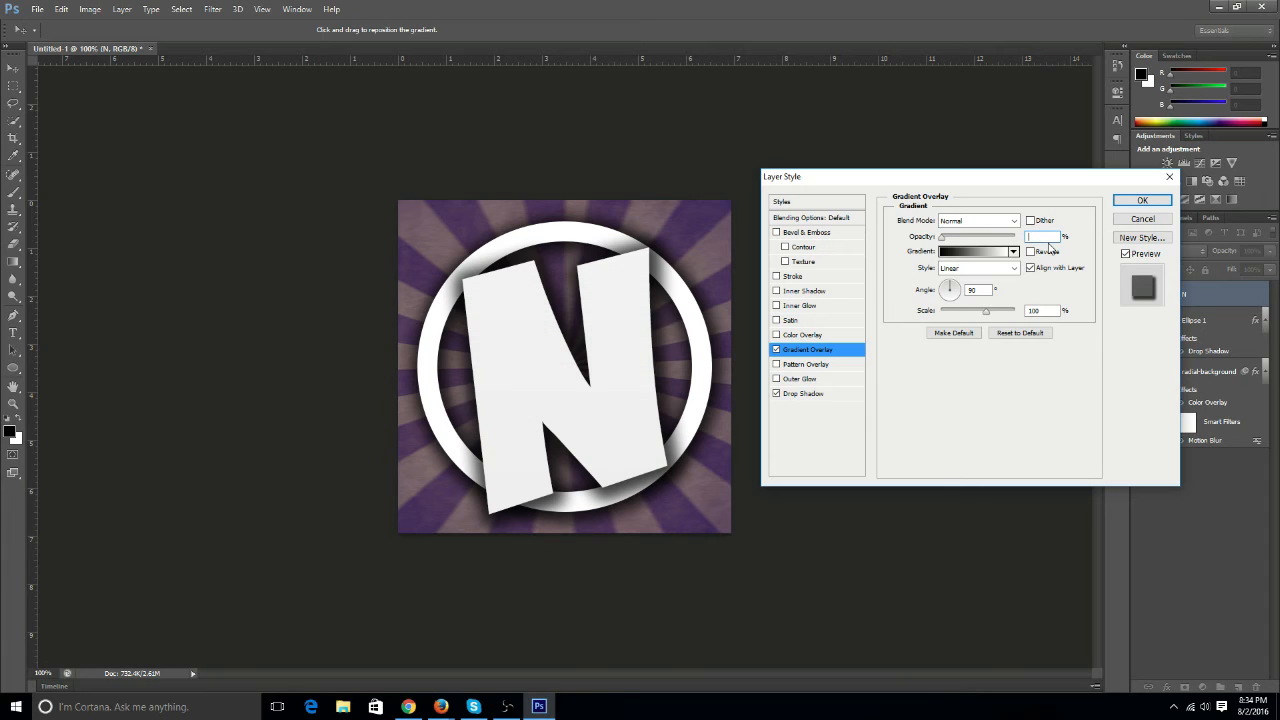
pyautogui.write('2')
pyautogui.press('BackSpace')
pyautogui.write('15')
pyautogui.press('BackSpace')
pyautogui.write('0')
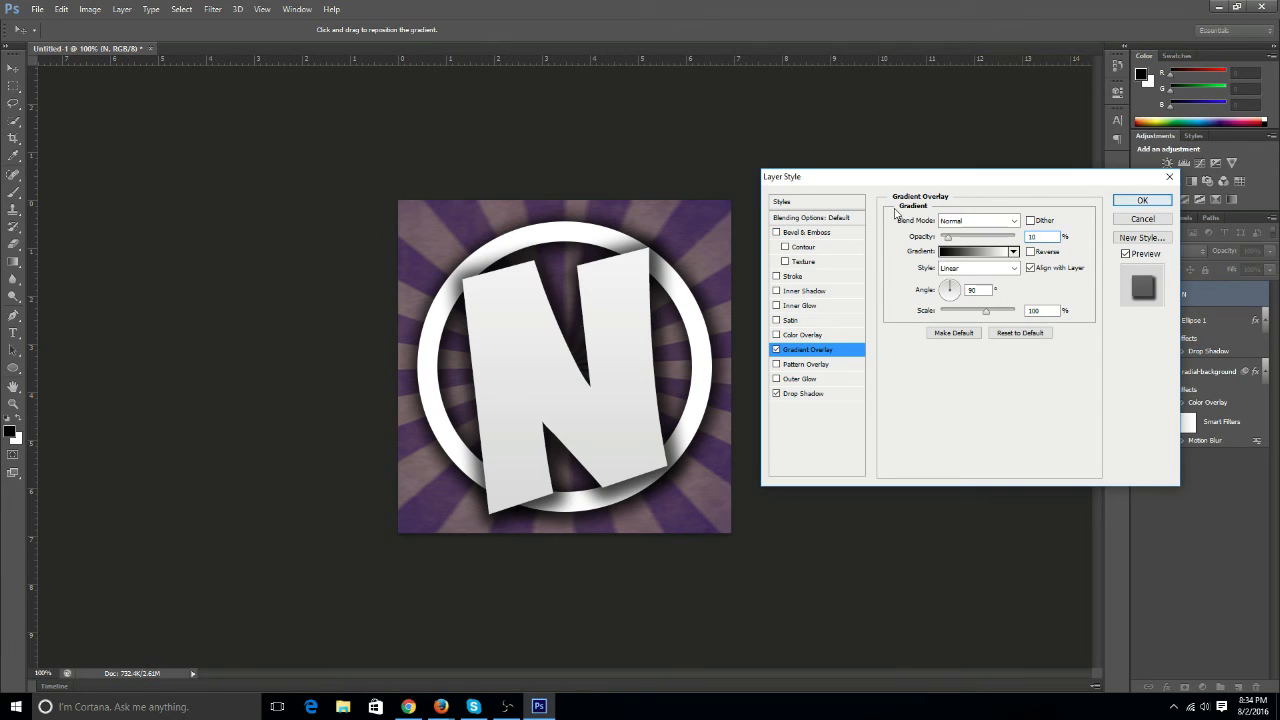
# Try Bevel & Emboss with the Contour and Texture options on the letter N, and switch these effects off.
pyautogui.click(776, 232)
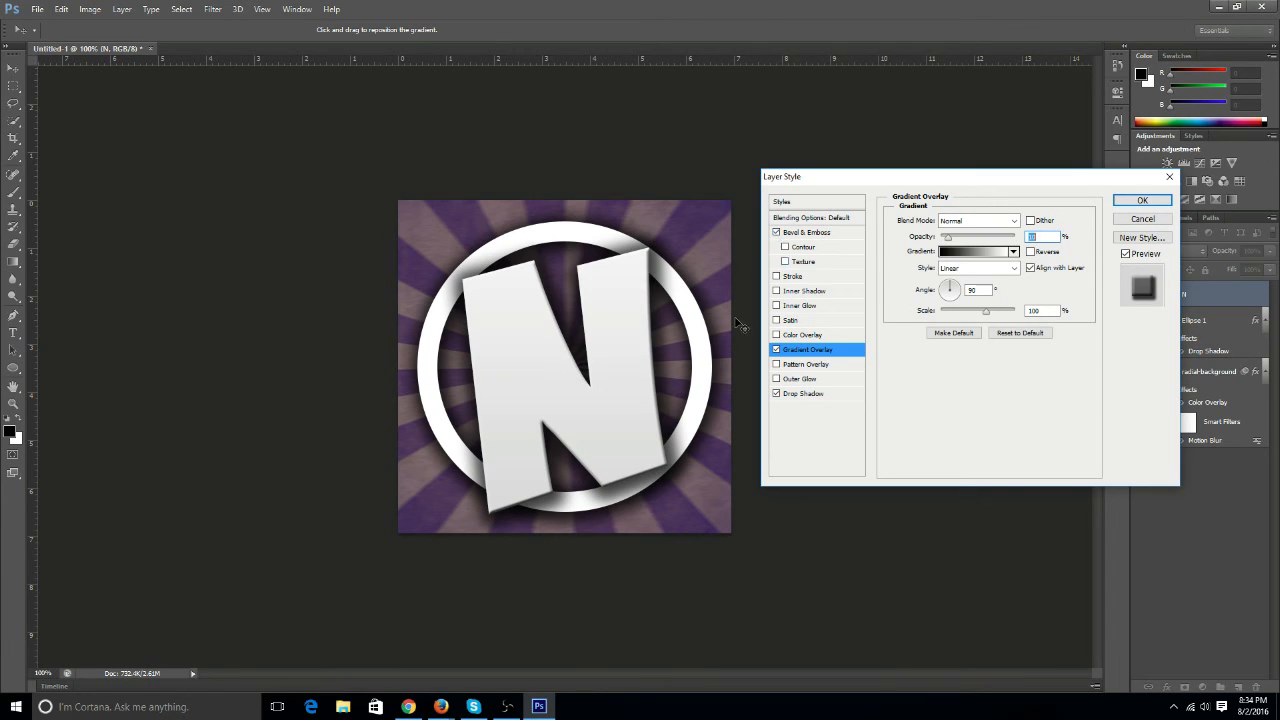
pyautogui.click(786, 247)
pyautogui.click(786, 247)
pyautogui.click(776, 232)
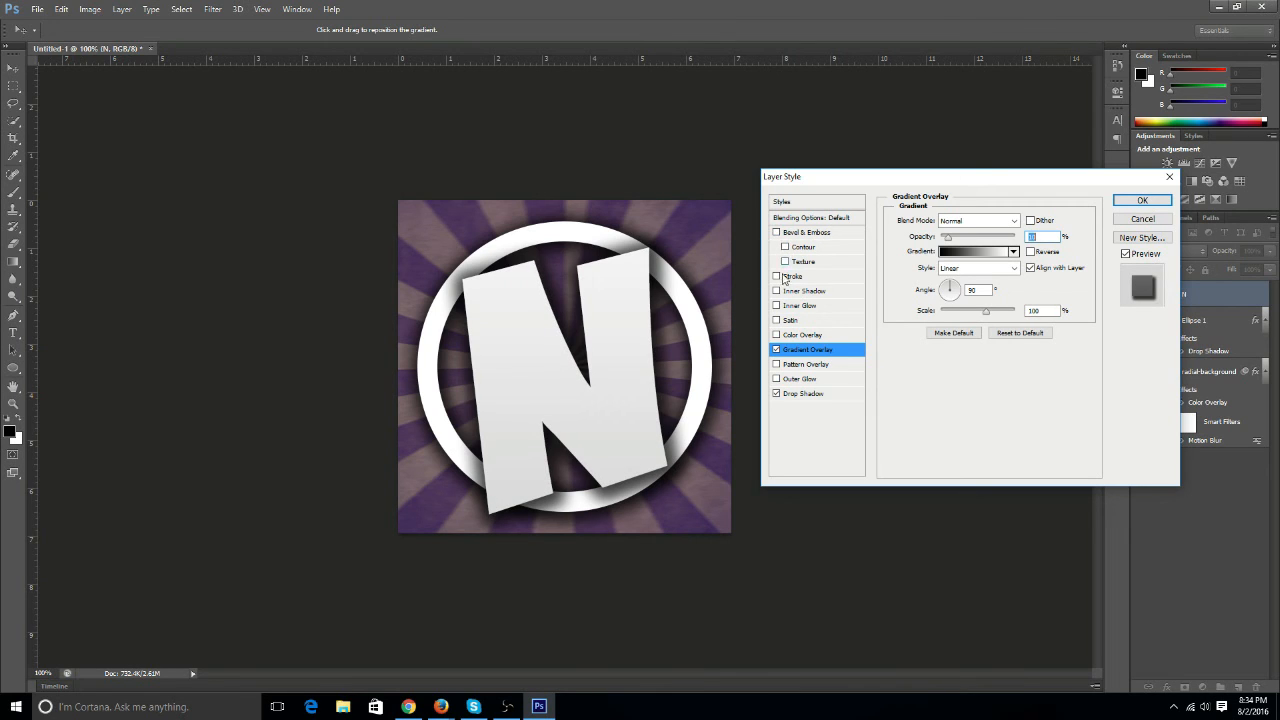
pyautogui.click(785, 262)
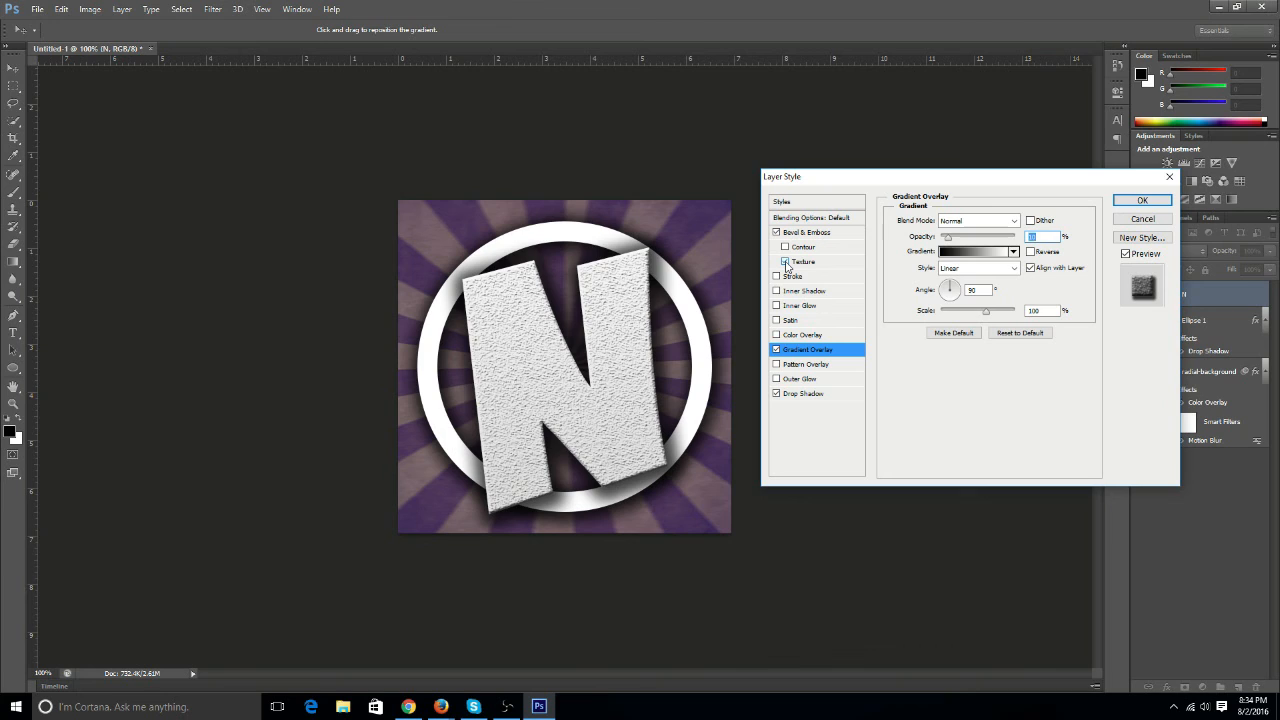
pyautogui.click(786, 262)
pyautogui.click(776, 276)
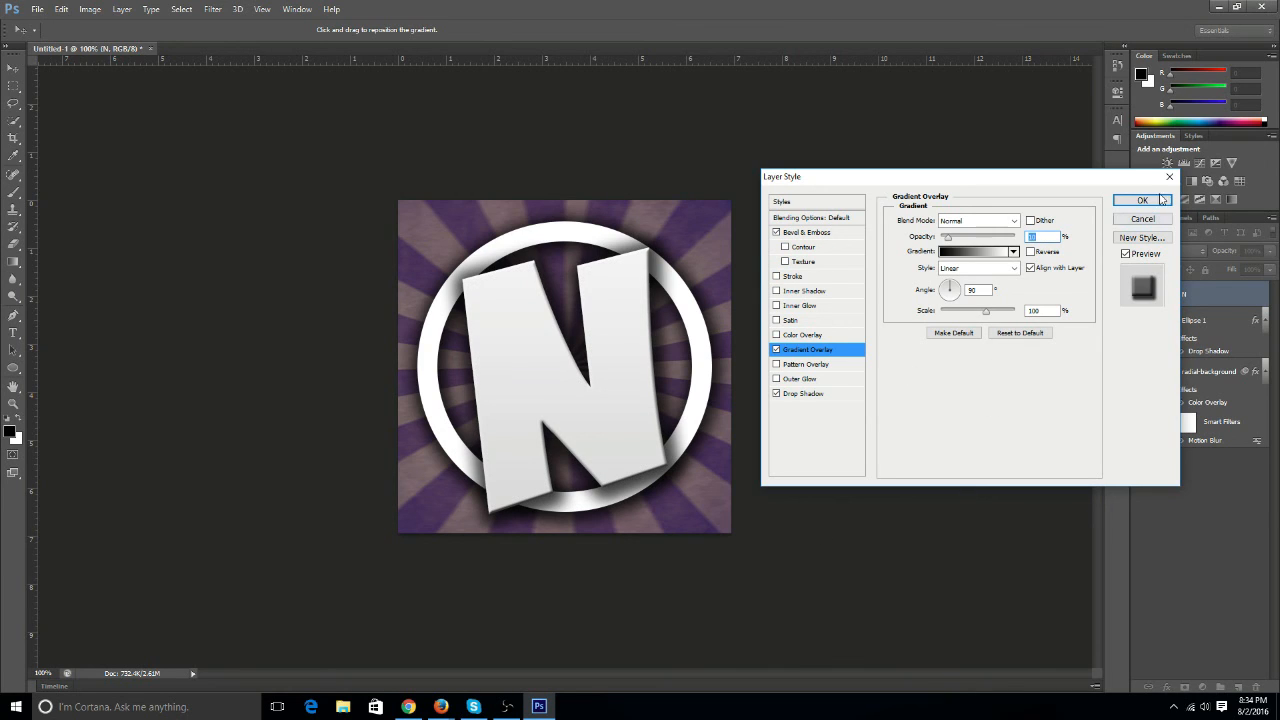
pyautogui.click(777, 232)
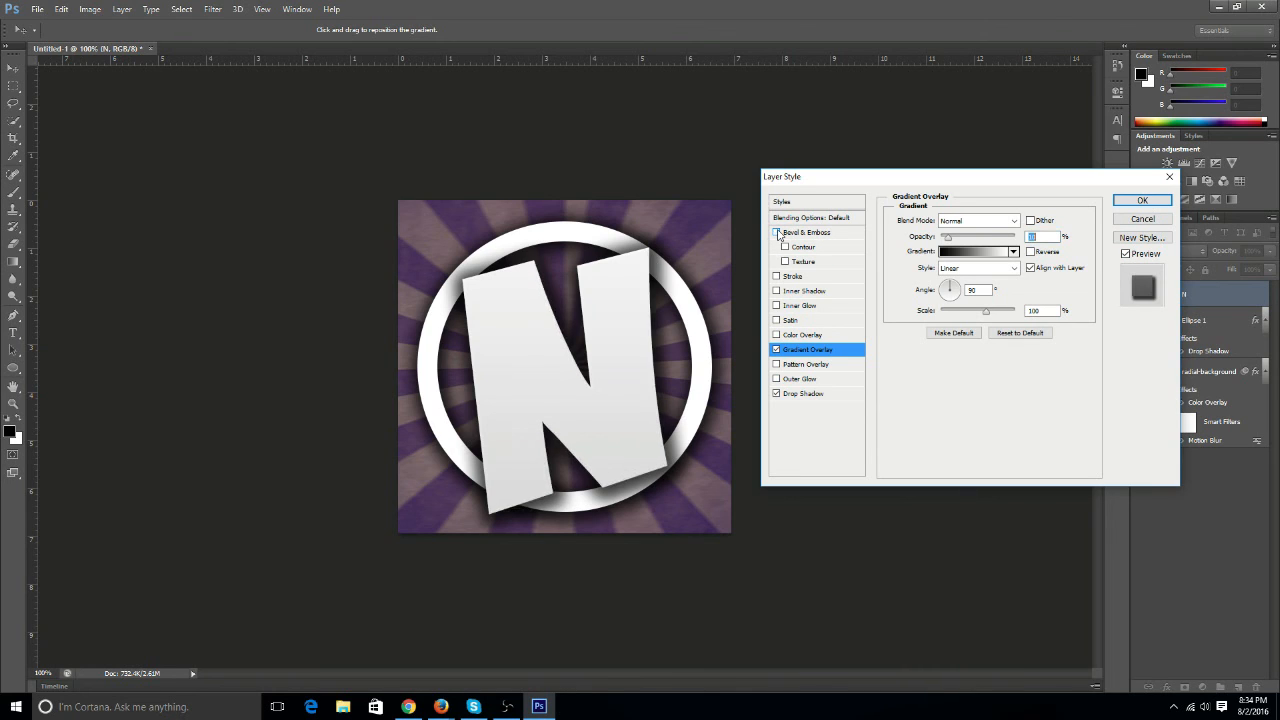
# Apply the layer style with Gradient Overlay and Drop Shadow to the letter N.
pyautogui.click(1143, 202)
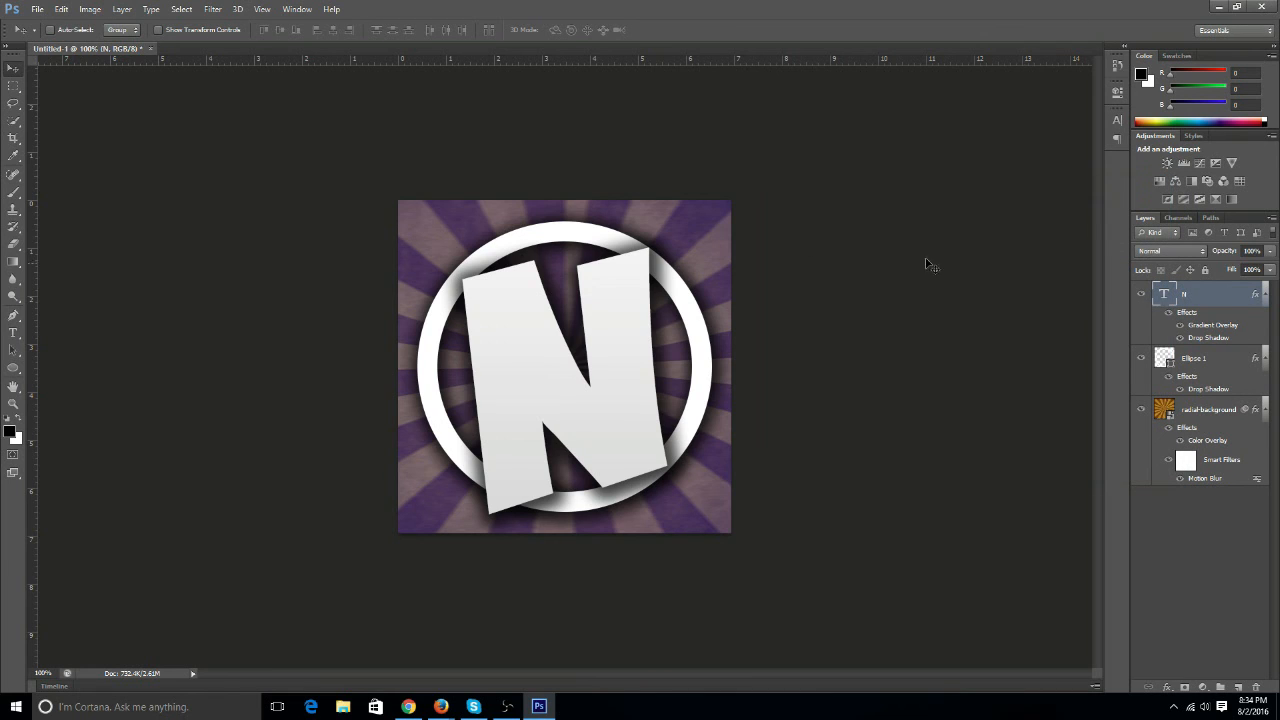